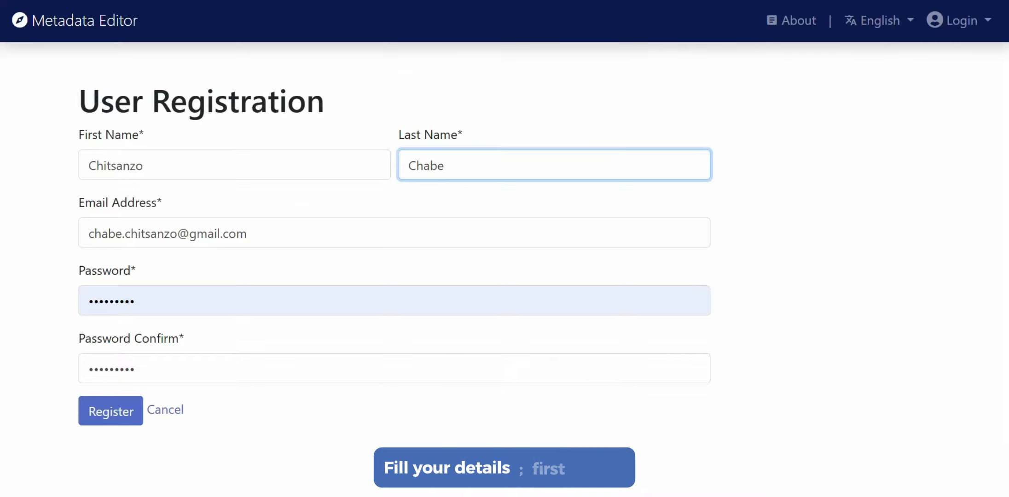
Review the first name, last name, email address and password fields in the user registration form
left_click_drag(88, 165, 145, 166)
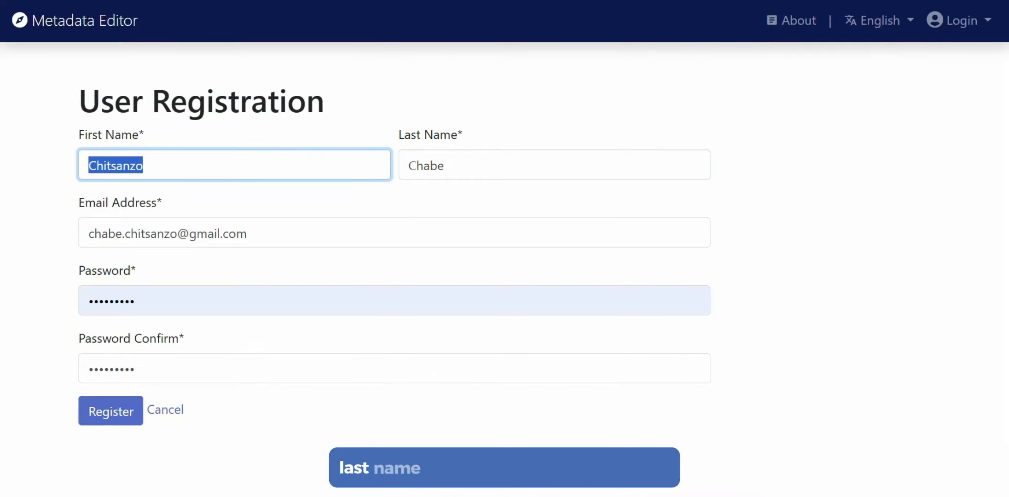
left_click_drag(409, 166, 445, 165)
left_click_drag(90, 234, 249, 234)
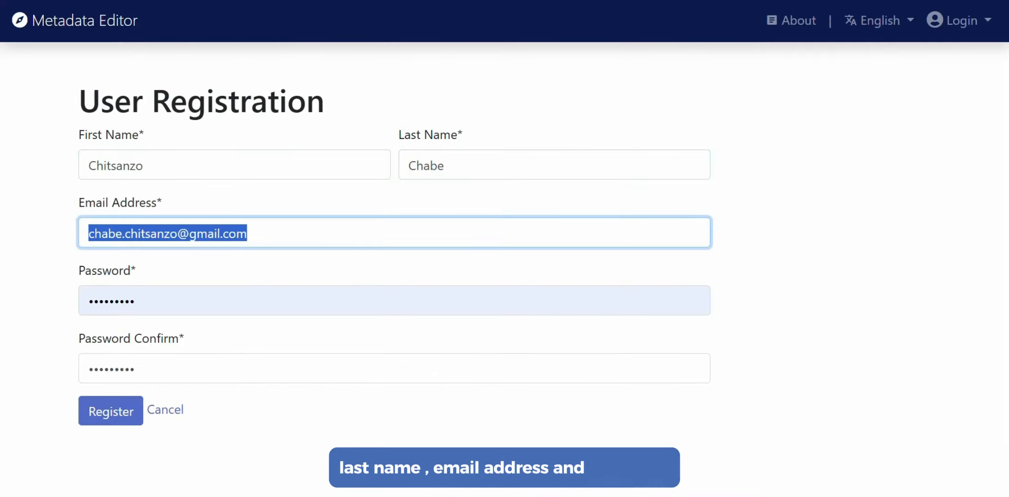
left_click_drag(135, 301, 65, 301)
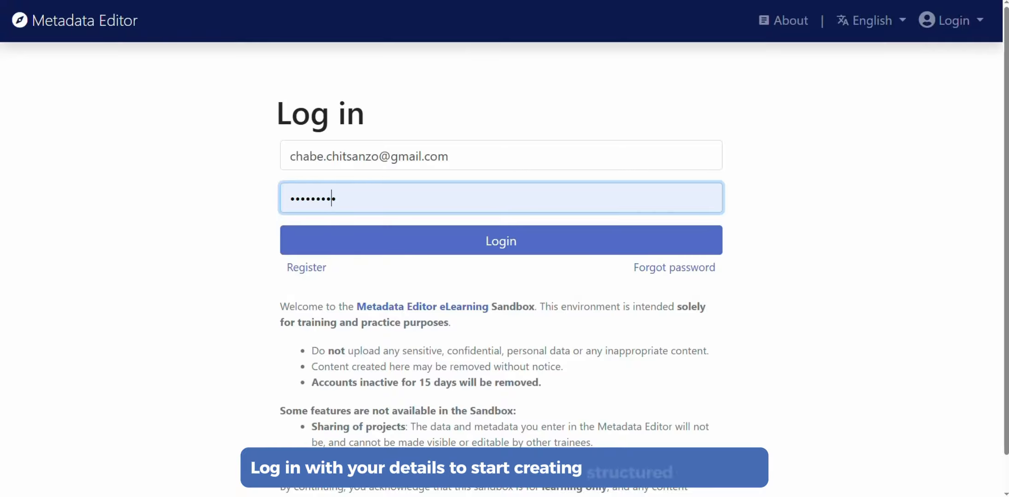
left_click(675, 397)
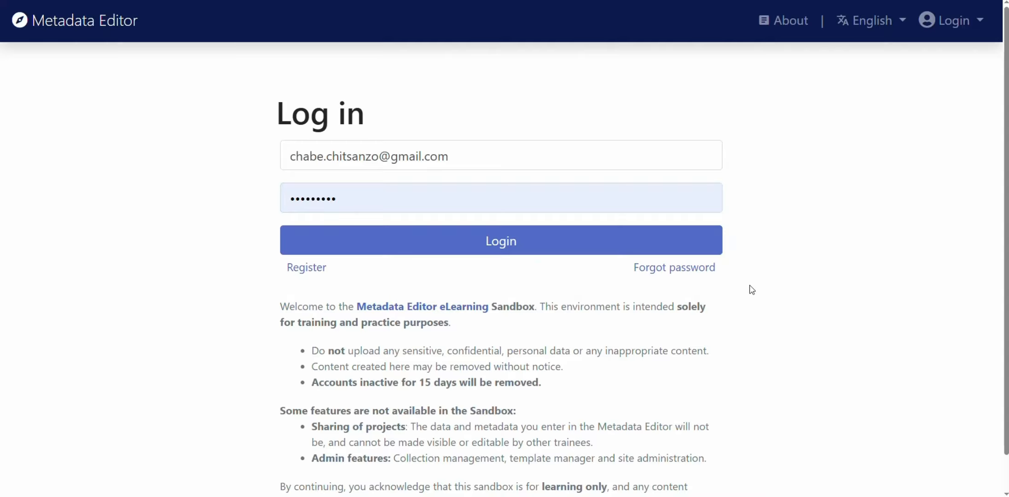
left_click_drag(677, 307, 662, 368)
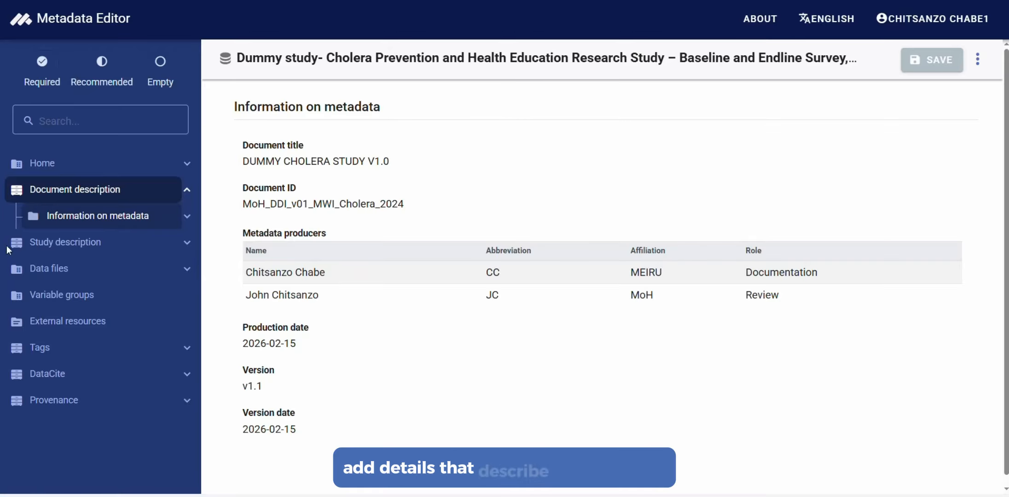
Open Information on metadata in the Document description and examine its title, ID, metadata producers, production date and version fields
left_click(83, 220)
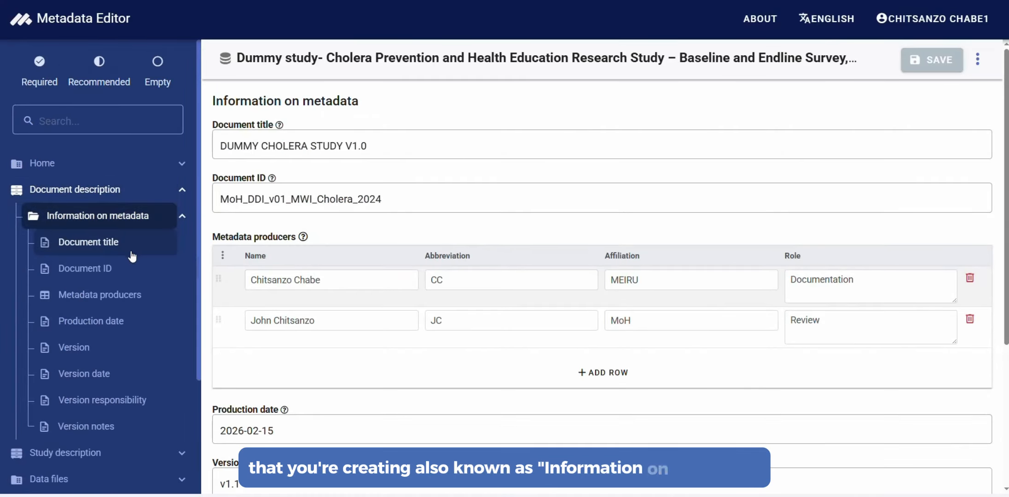
left_click(153, 240)
left_click_drag(368, 146, 202, 142)
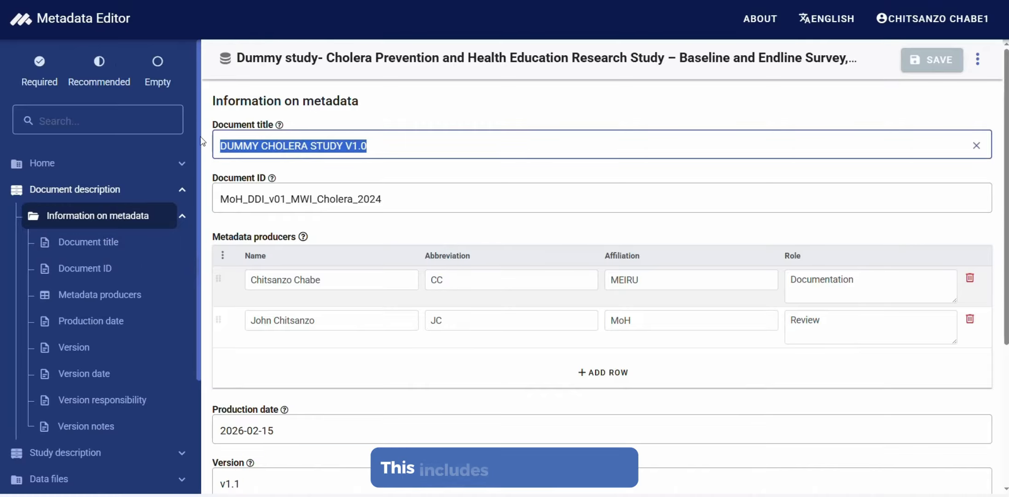
left_click_drag(382, 198, 195, 186)
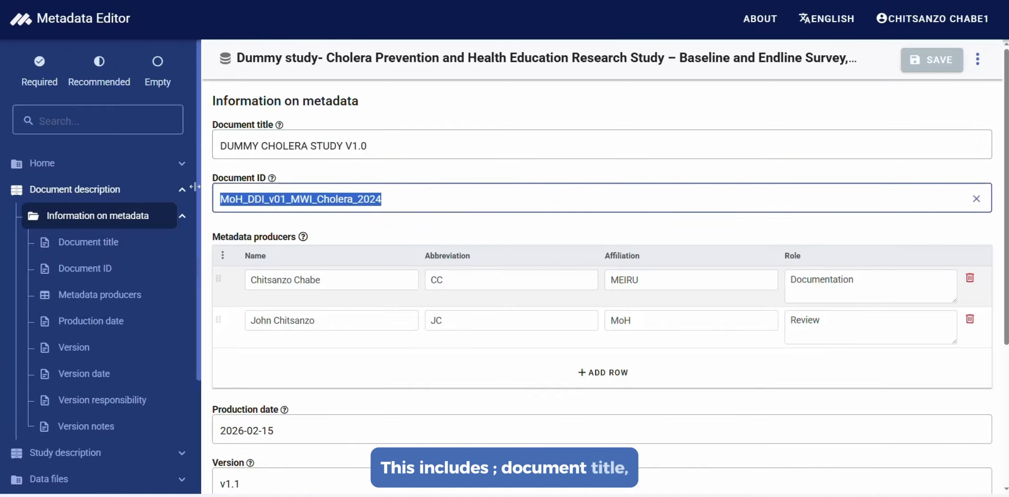
left_click_drag(250, 280, 429, 293)
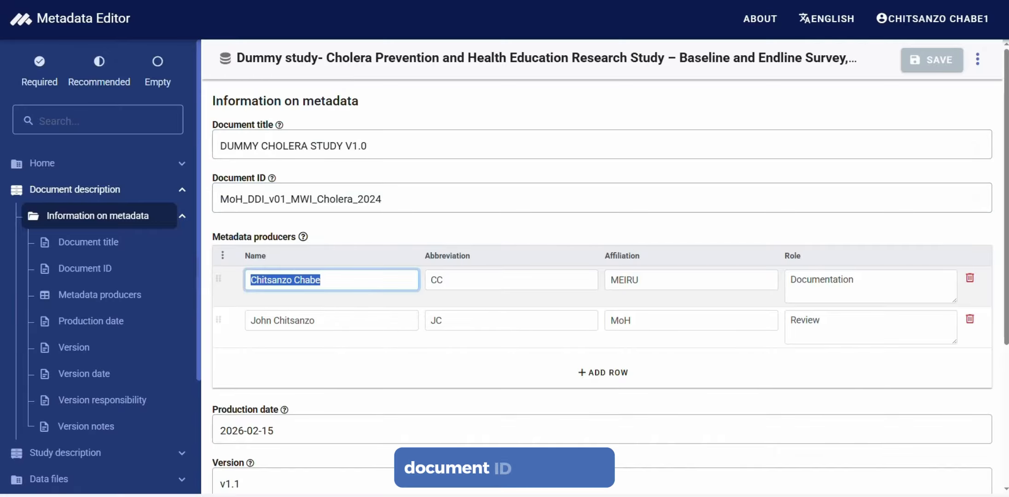
left_click_drag(790, 279, 890, 281)
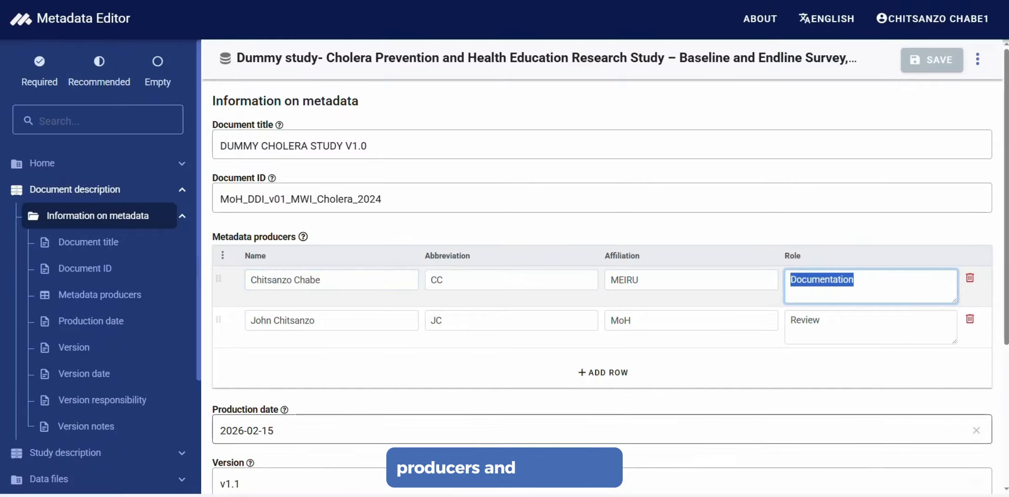
scroll(292, 381, "down", 3)
scroll(291, 381, "down", 2)
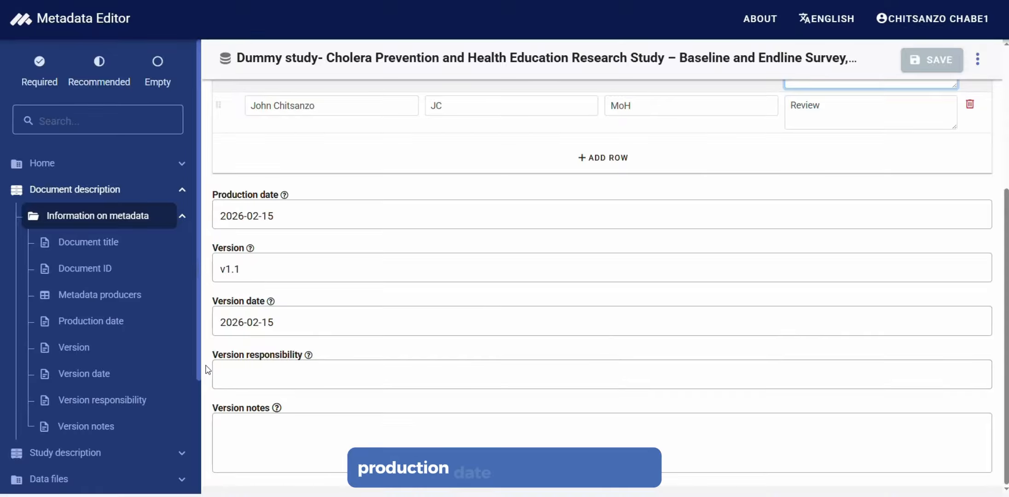
Open the Study description overview and look through its version, production, geographic coverage and sampling details
scroll(112, 390, "down", 3)
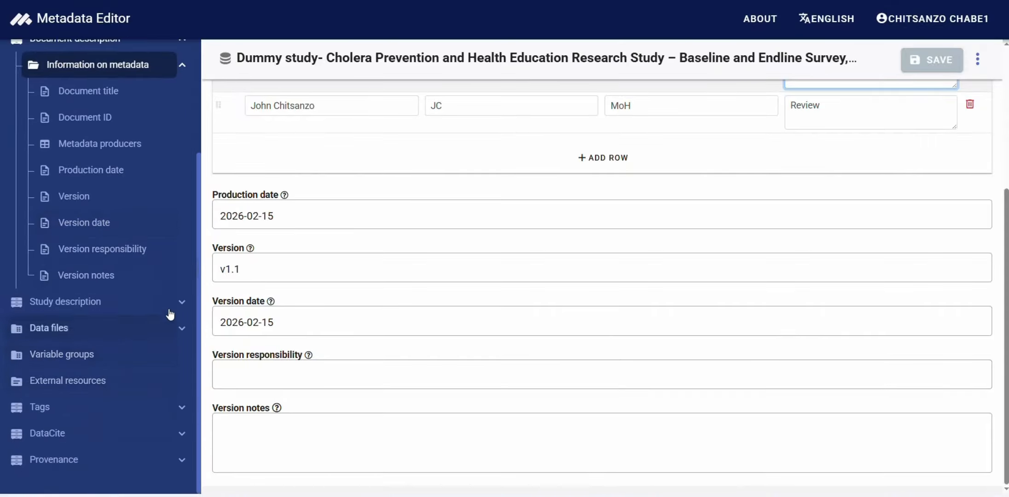
left_click(102, 304)
scroll(291, 328, "down", 8)
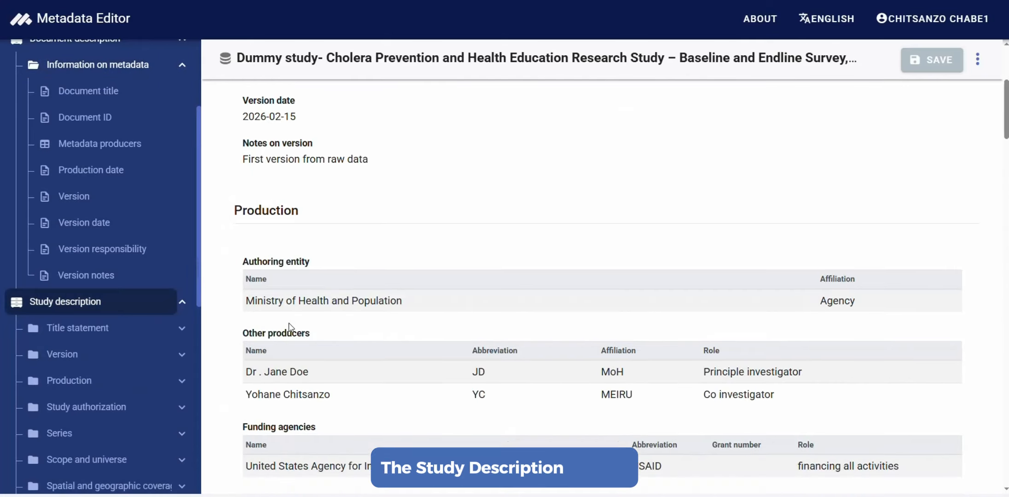
scroll(291, 327, "down", 15)
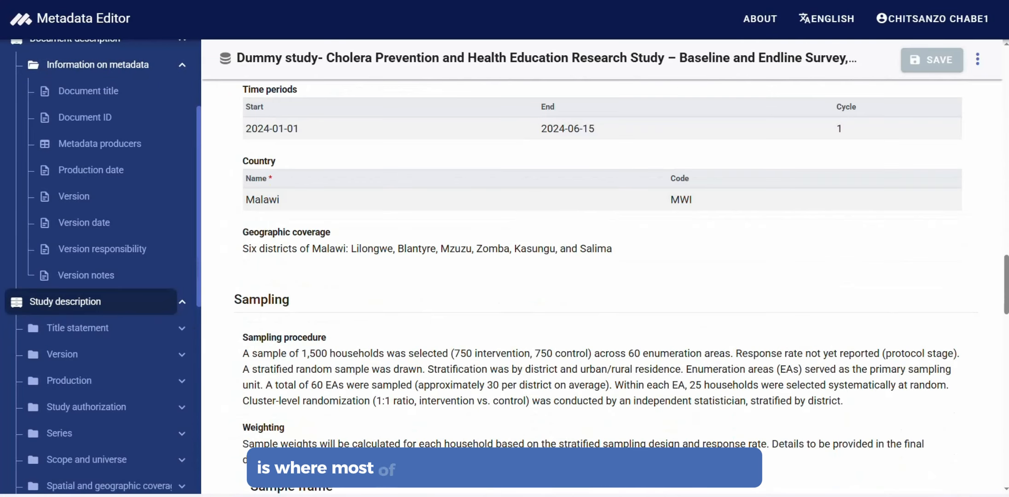
View the fields of the Title statement and Version sections in the Study description
scroll(113, 345, "down", 5)
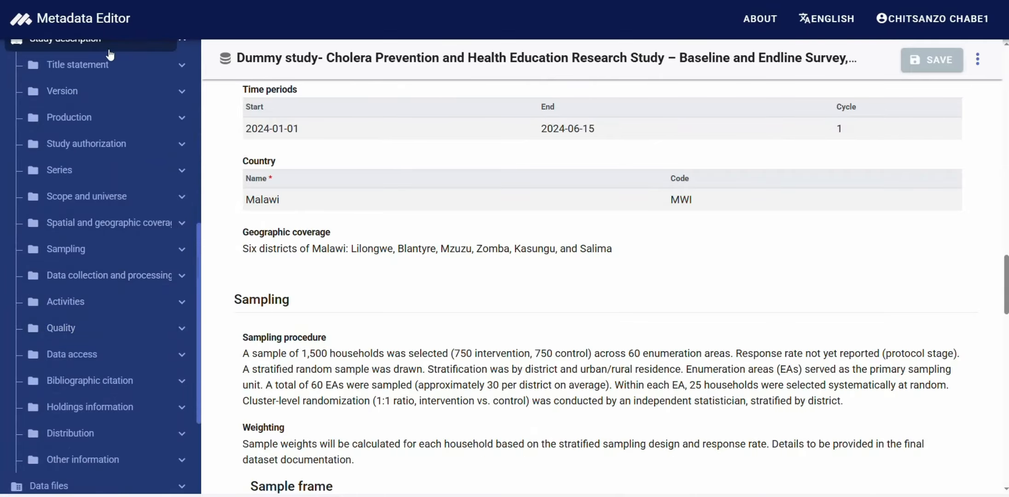
left_click(105, 67)
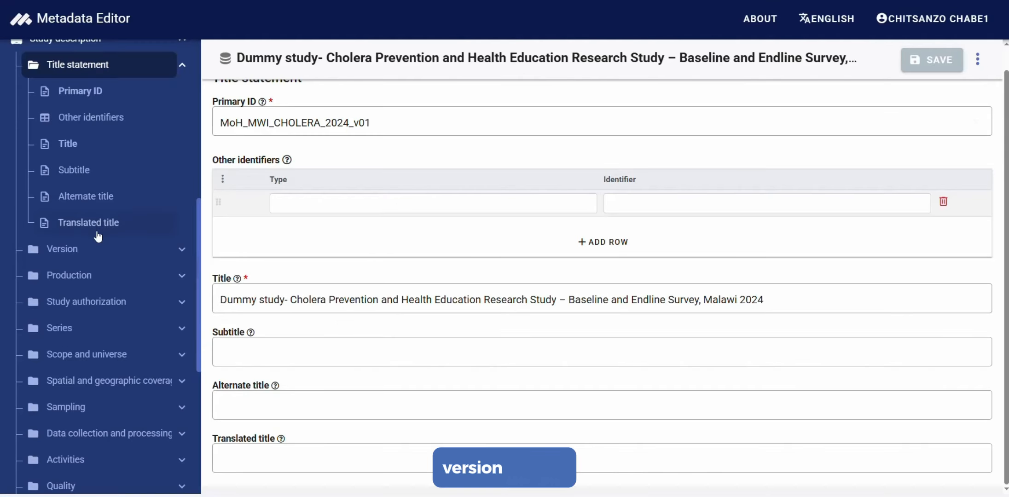
left_click(85, 255)
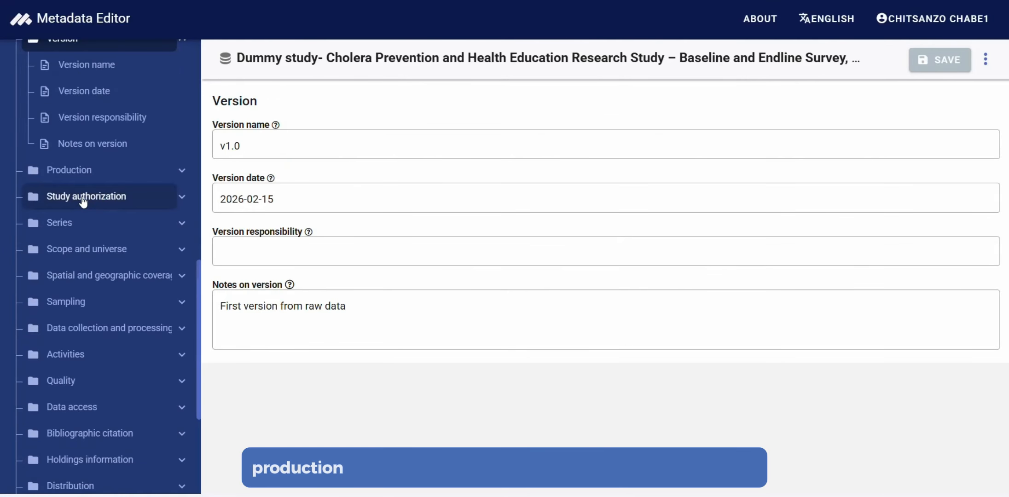
Open the Production section and examine the authoring entity, other producers and funding agencies
left_click(88, 174)
scroll(243, 228, "down", 2)
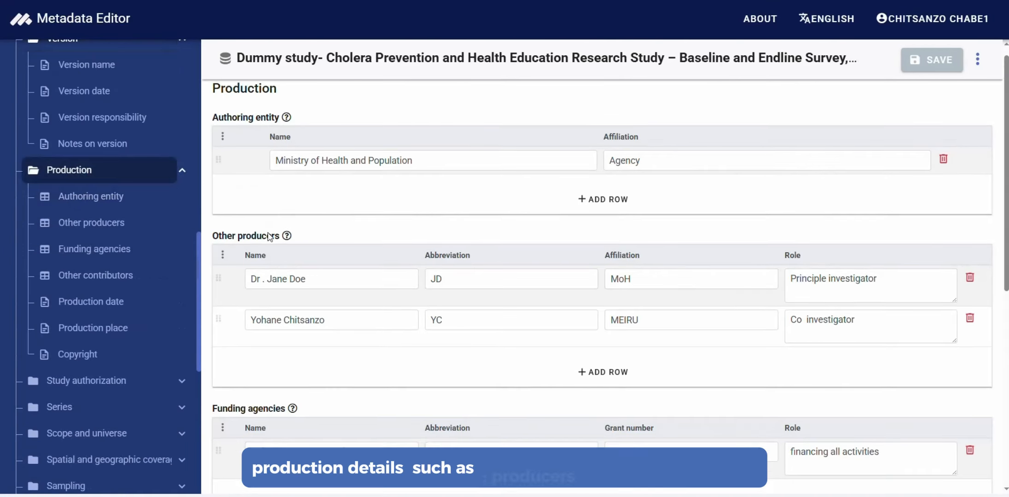
scroll(270, 232, "down", 3)
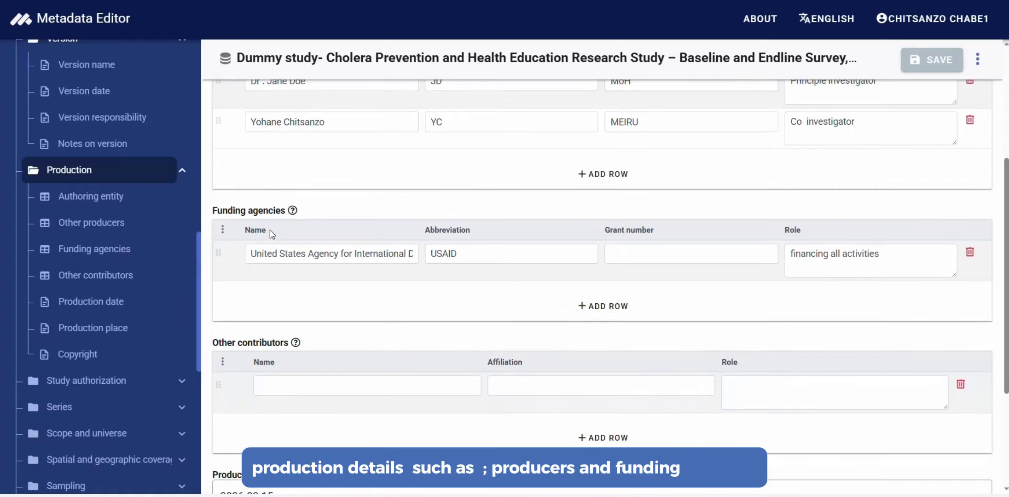
View the Series section, and examine the abstract, topics, unit of analysis and universe in Scope and universe
scroll(168, 283, "down", 5)
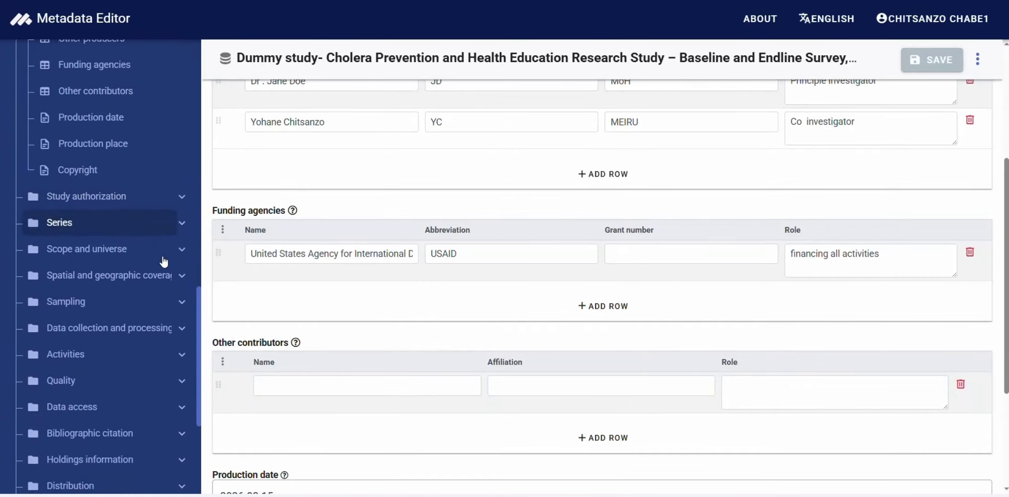
left_click(129, 146)
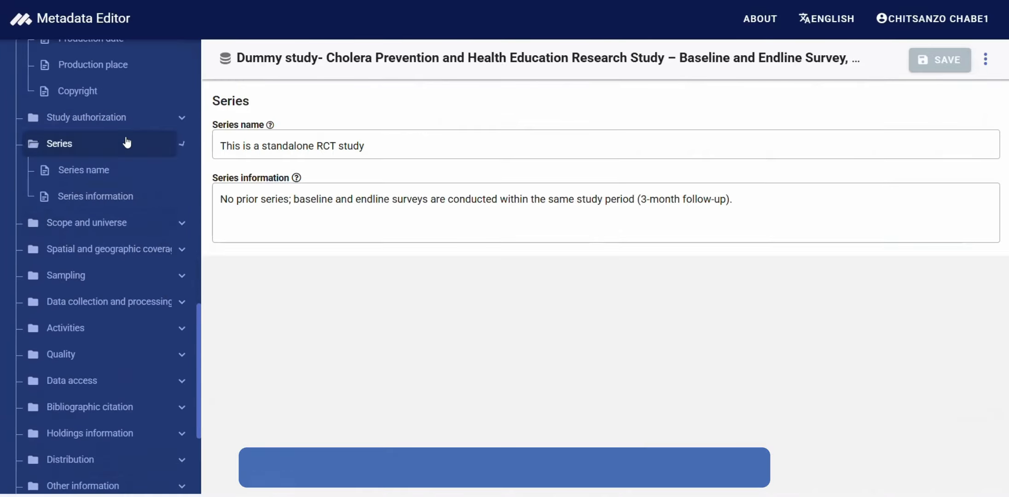
left_click(107, 225)
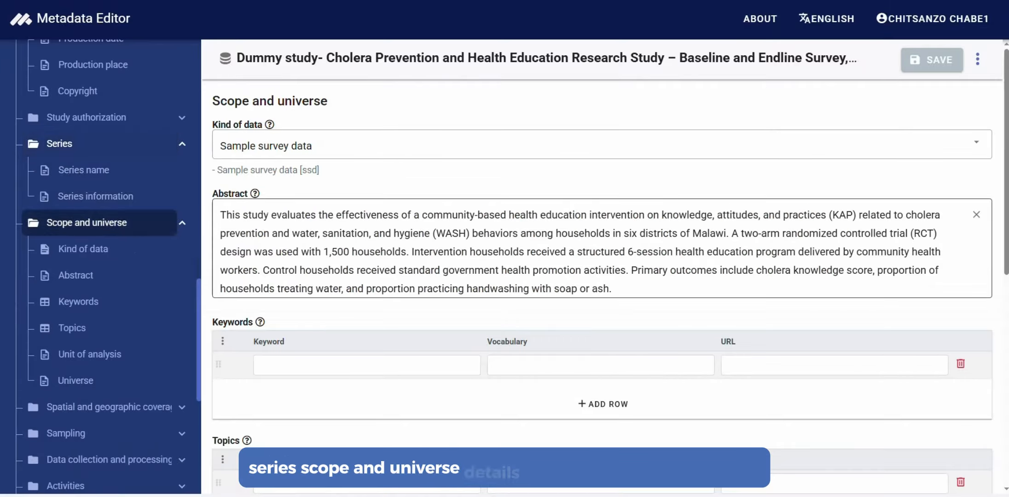
scroll(599, 286, "down", 1)
scroll(599, 286, "down", 7)
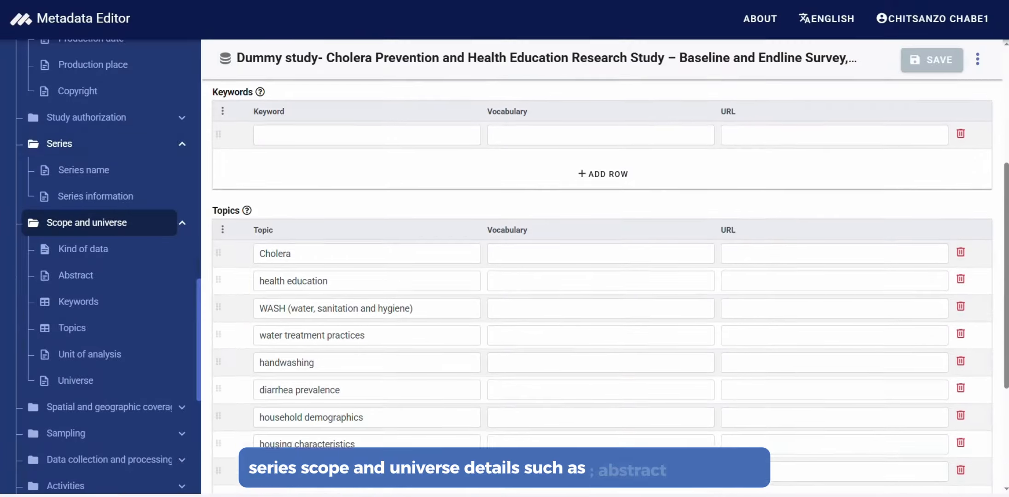
scroll(270, 217, "down", 1)
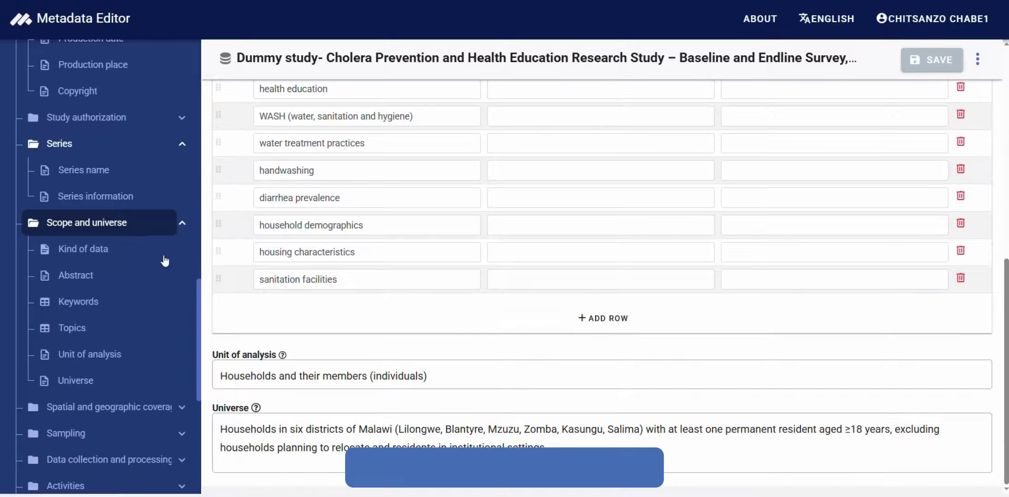
Open the Spatial and geographic coverage section and check its time periods, country and geographic coverage entries
scroll(144, 291, "down", 1)
scroll(143, 291, "down", 5)
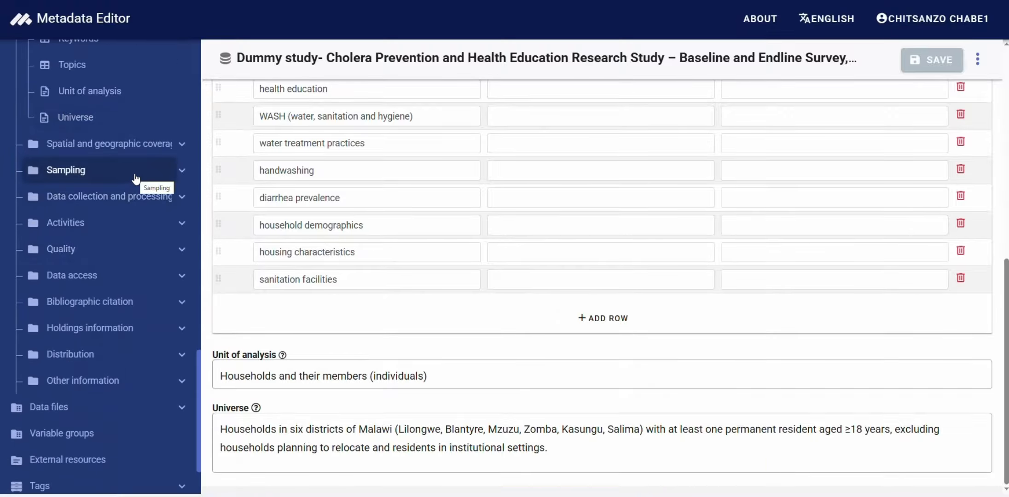
left_click(144, 146)
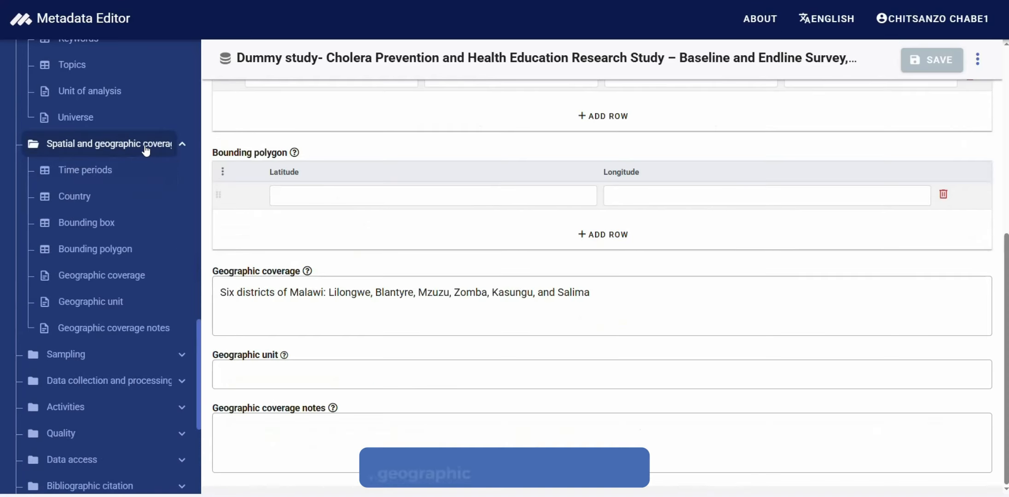
scroll(295, 191, "up", 2)
scroll(327, 190, "up", 3)
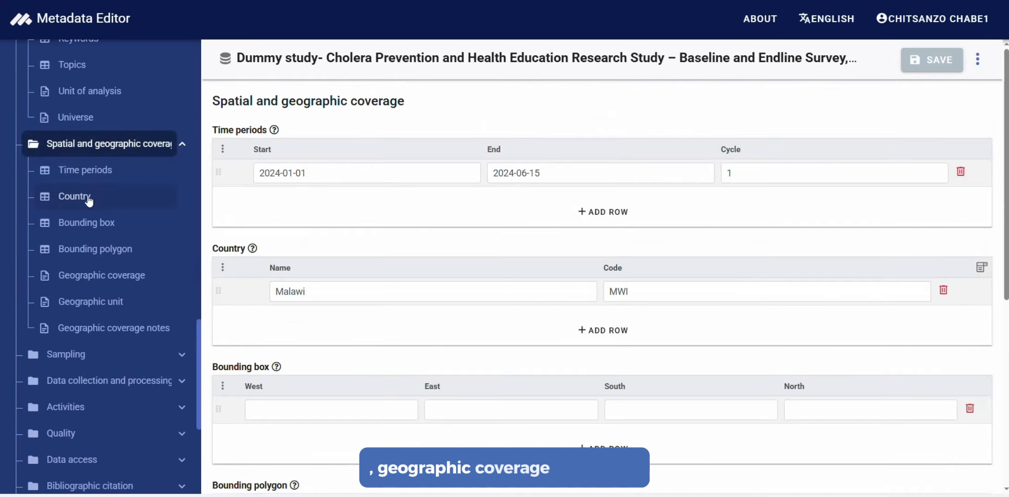
View the Sampling section and the Data collection and processing section, including its Data processing fields
left_click(82, 354)
scroll(86, 350, "down", 5)
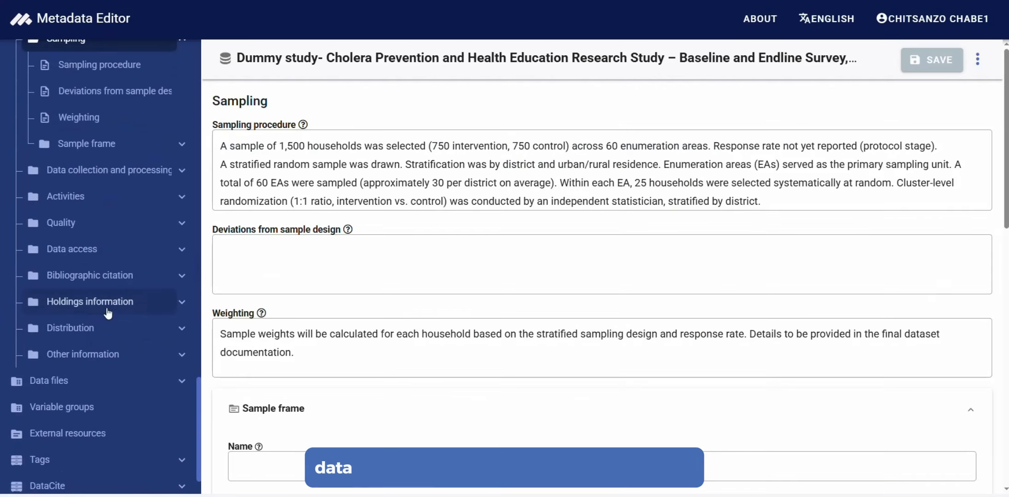
left_click(97, 171)
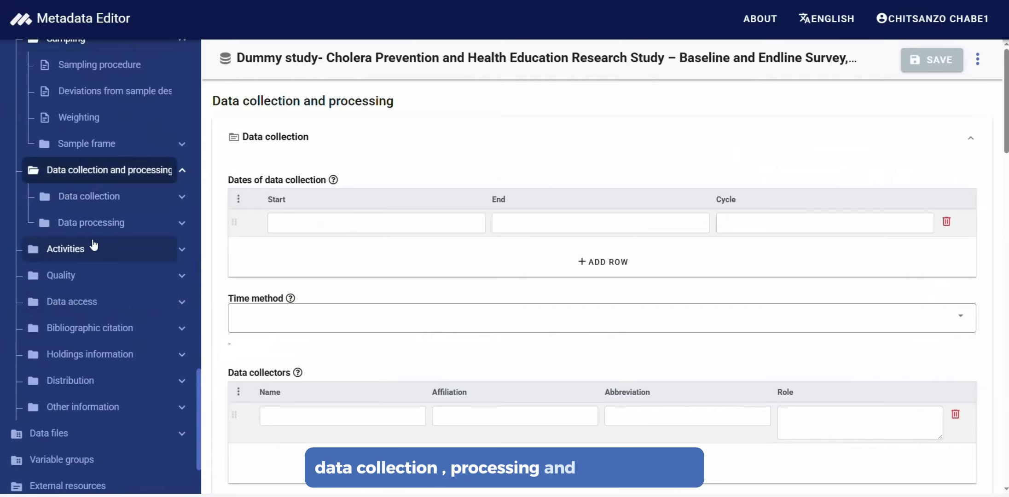
left_click(125, 231)
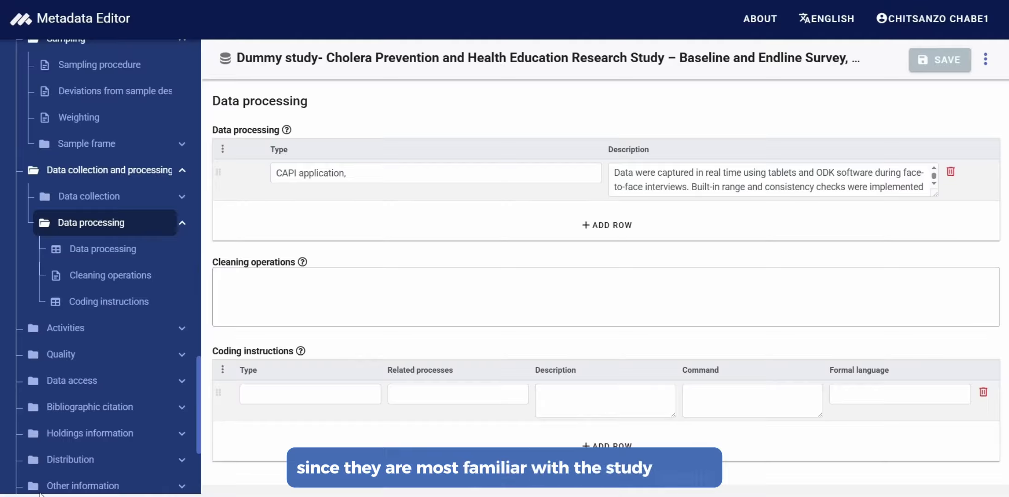
Return to the Title statement, open its required Primary ID field and highlight the ID
scroll(139, 138, "up", 5)
scroll(136, 127, "up", 10)
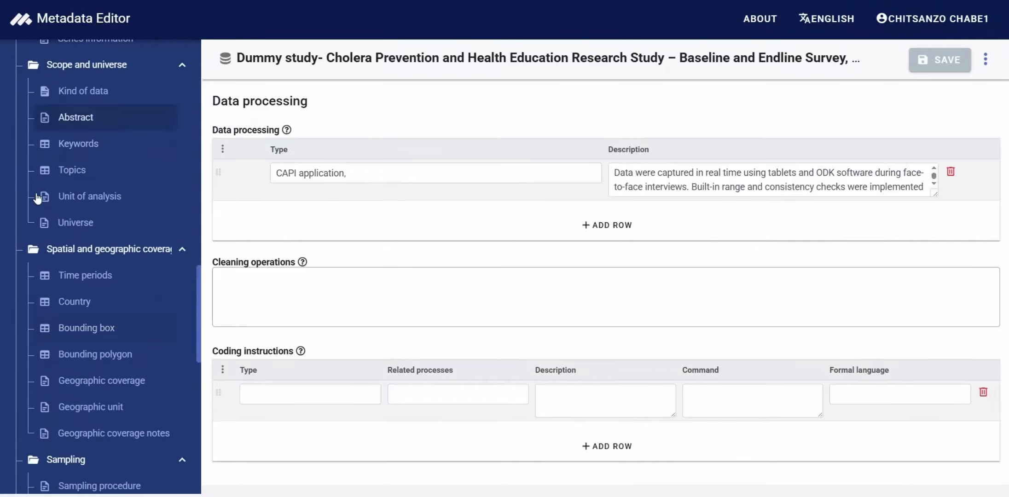
scroll(34, 204, "up", 8)
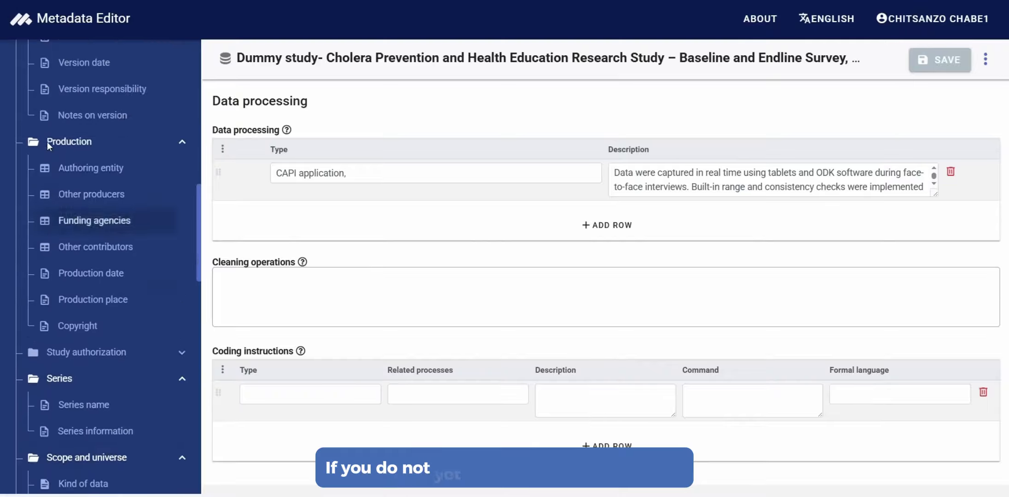
scroll(42, 119, "up", 6)
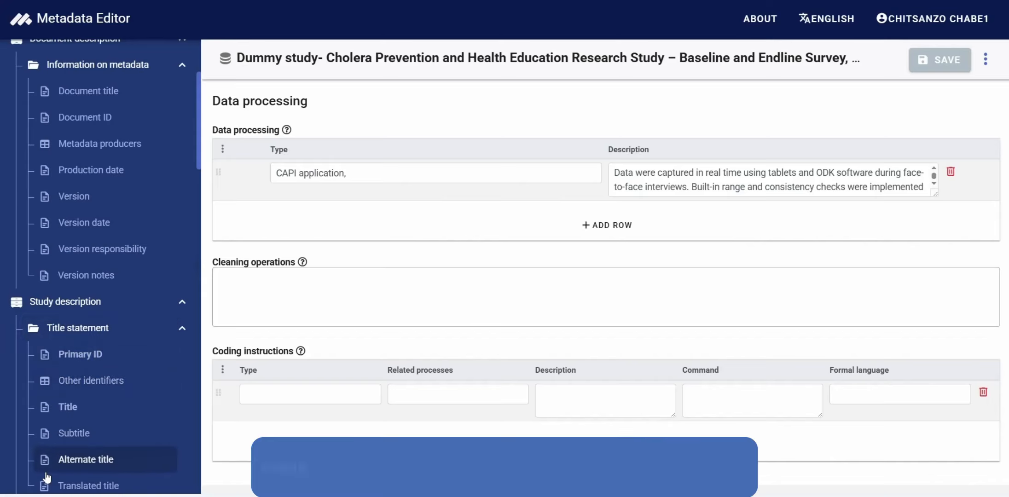
left_click(79, 355)
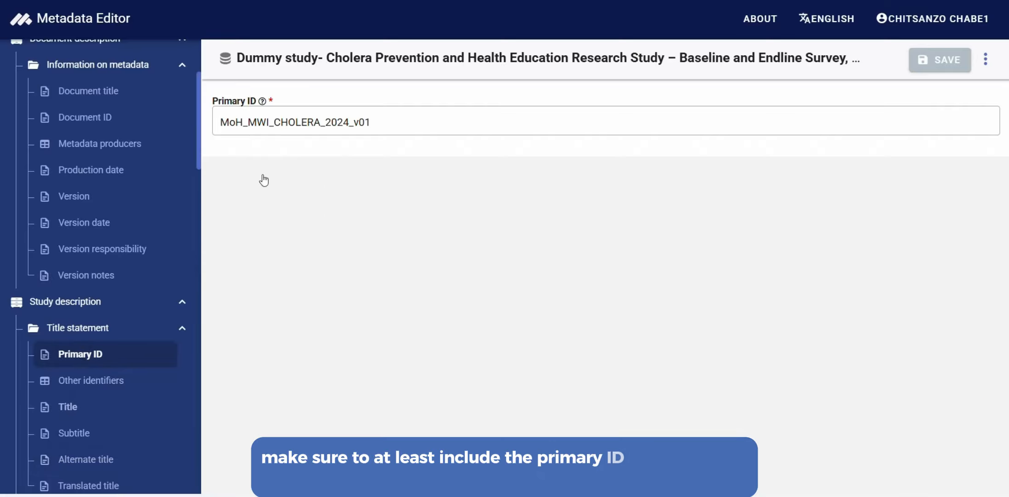
left_click_drag(380, 123, 185, 109)
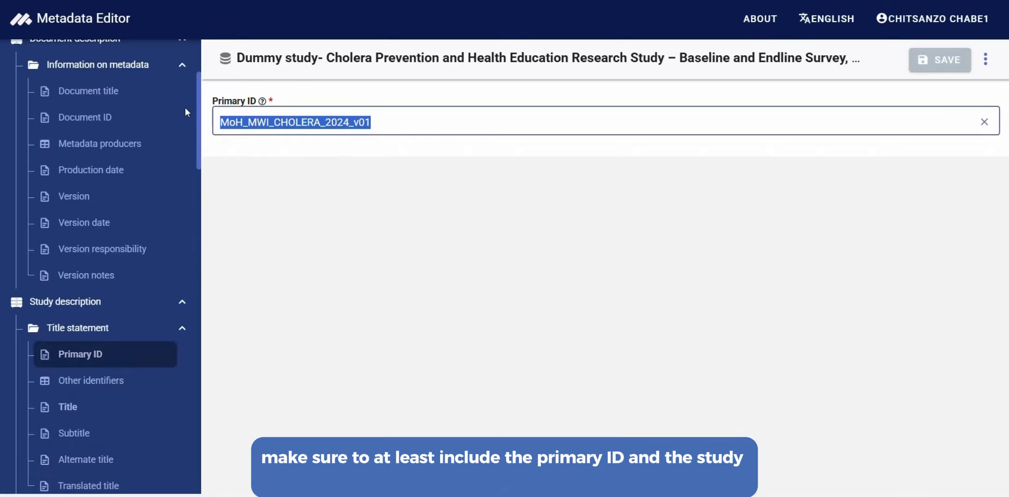
View the study's Title field in the Title statement
left_click(69, 408)
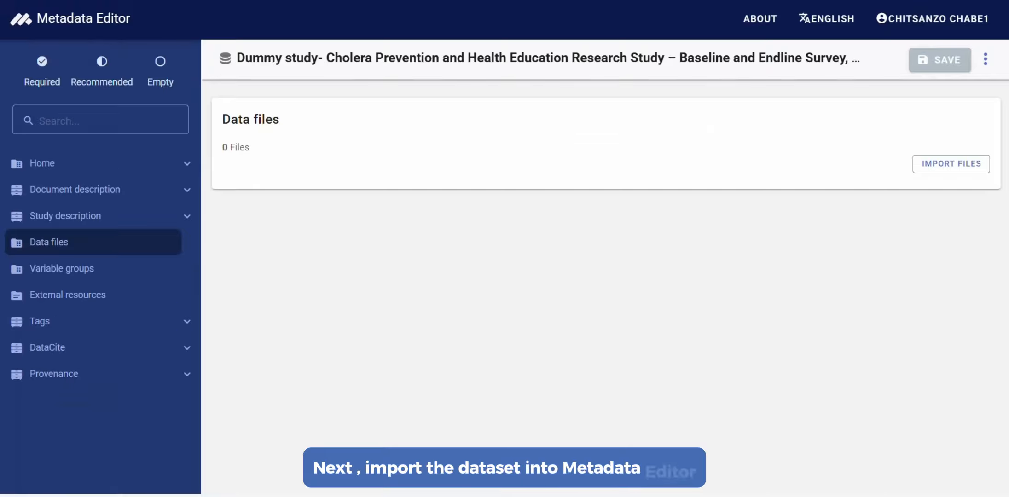
Export the study metadata as an XML file and show the downloaded file in its folder
left_click(986, 60)
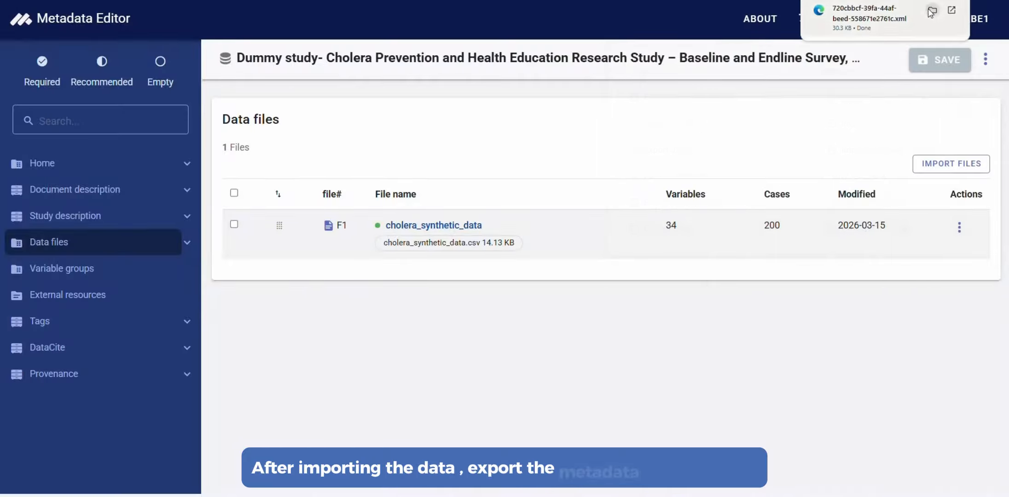
left_click(933, 12)
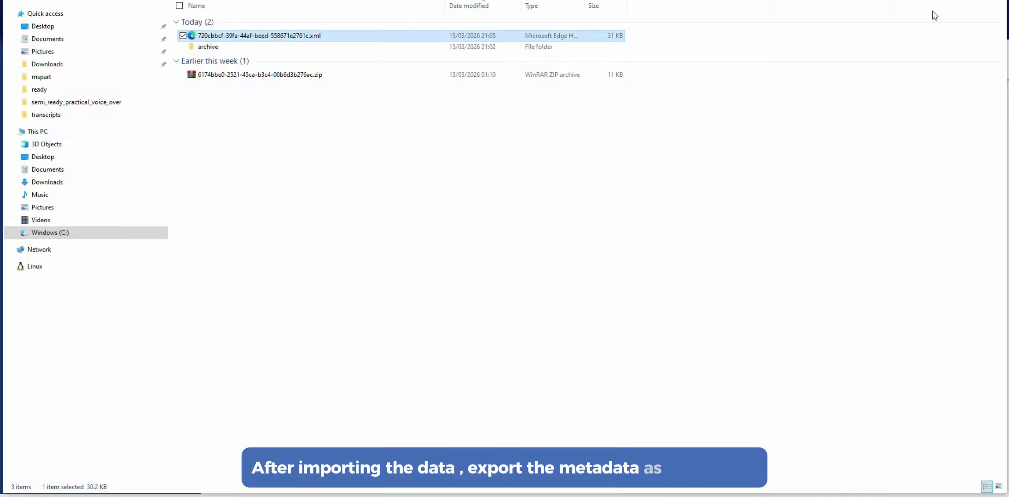
Rename the exported XML file as cholera_demo.xml
right_click(338, 40)
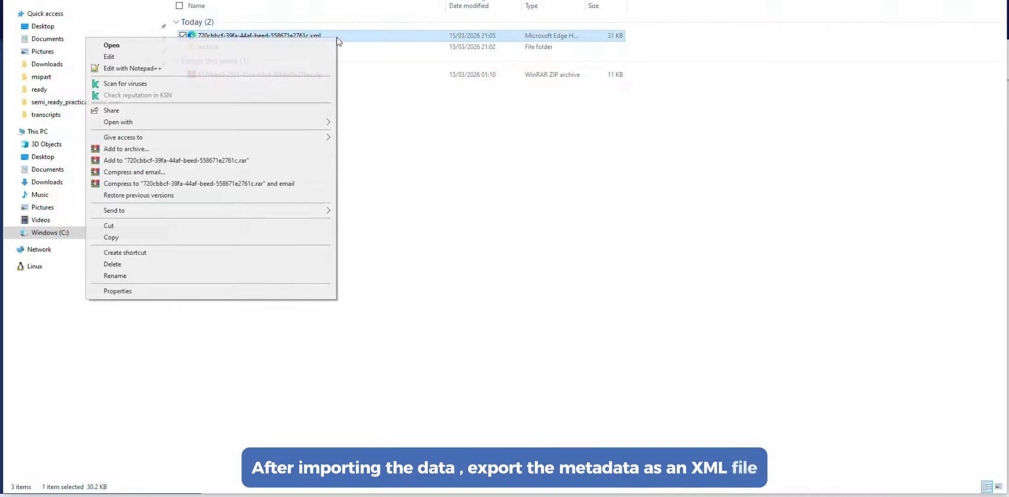
left_click(157, 277)
type("ch")
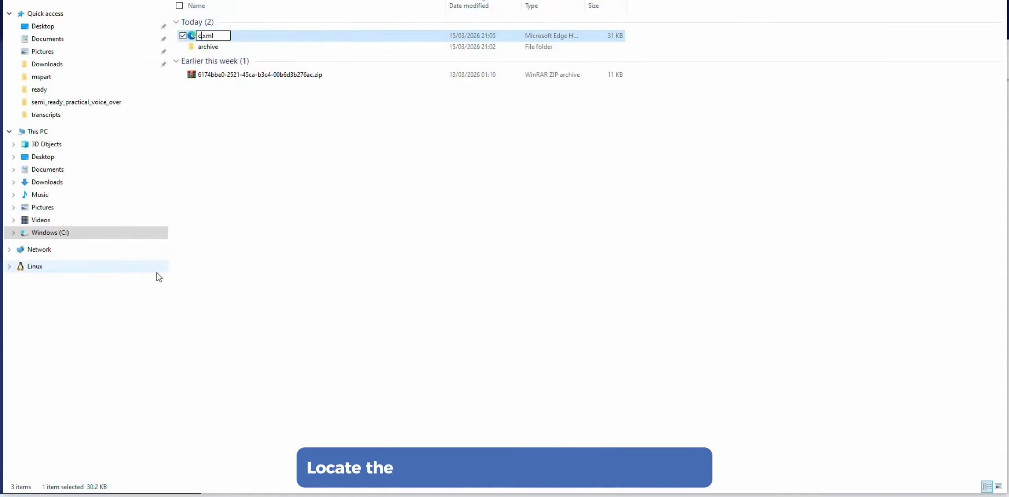
type("ole")
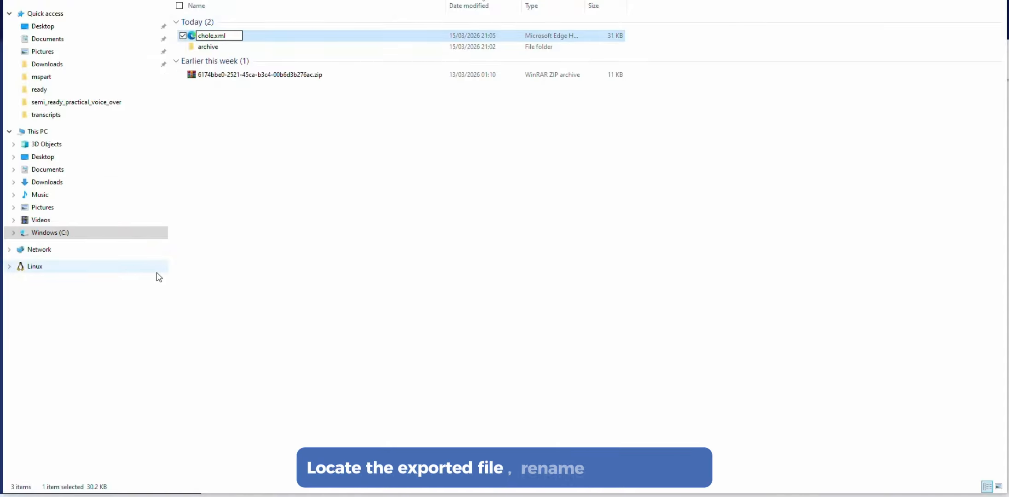
type("ra")
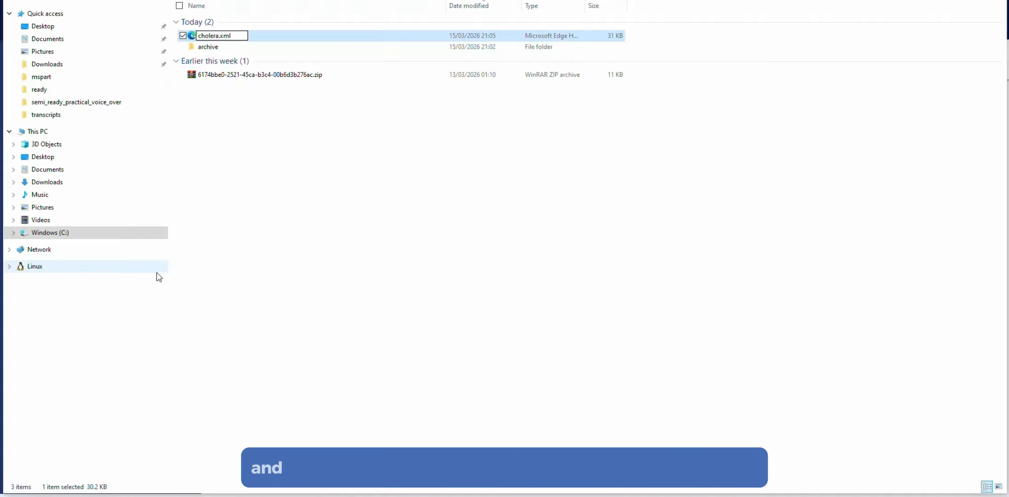
type("_demo")
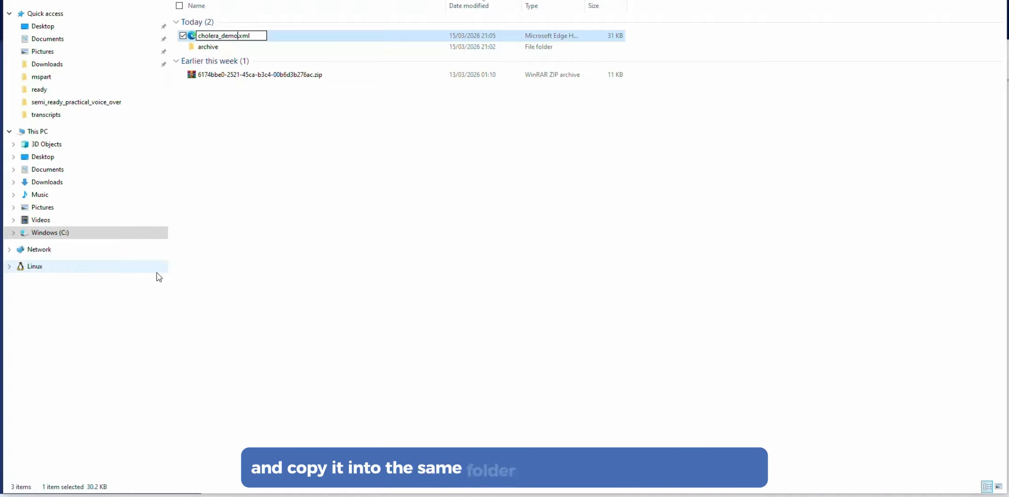
key("Return")
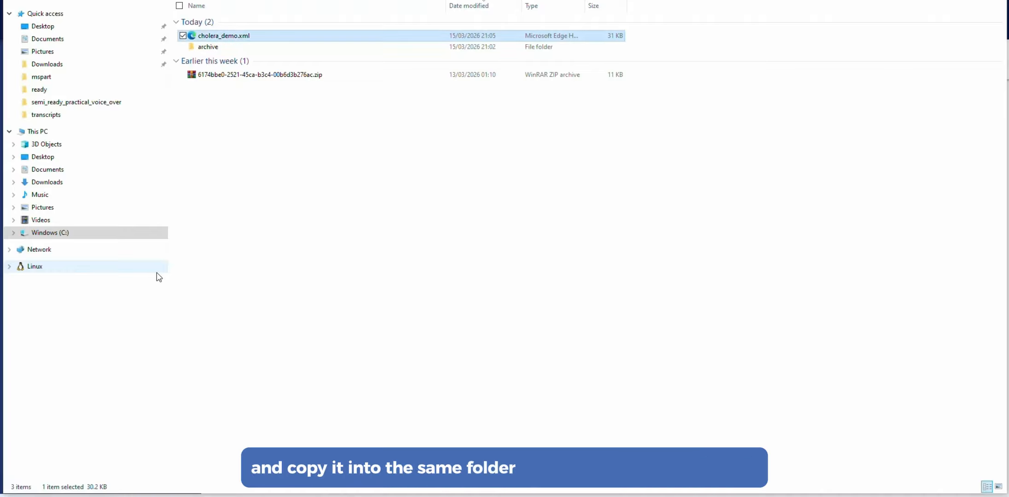
Copy cholera_demo.xml into the demo-resources folder alongside the question text injector script
right_click(238, 39)
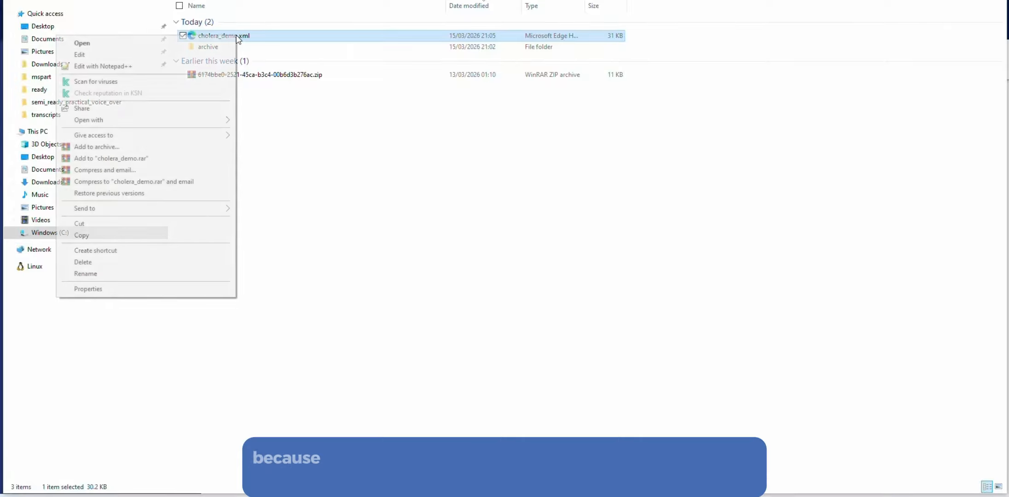
left_click(124, 233)
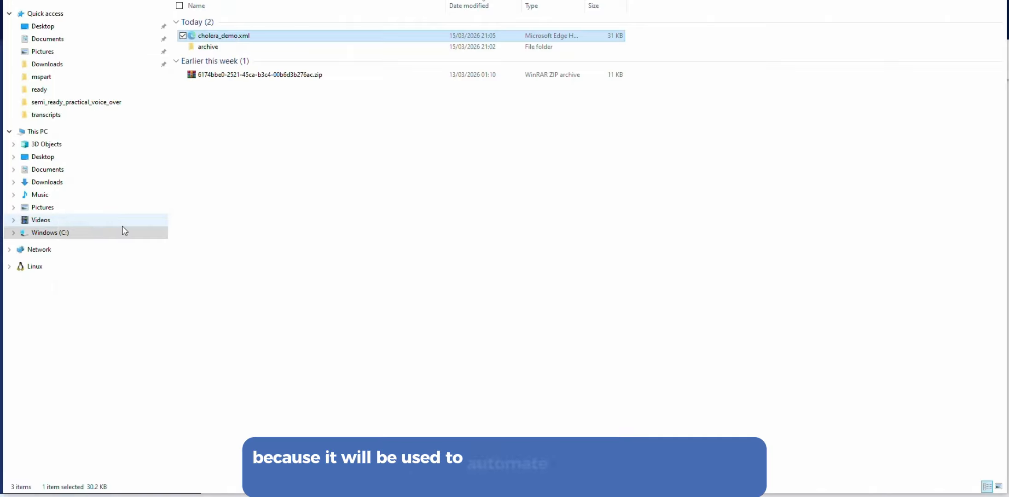
left_click(174, 496)
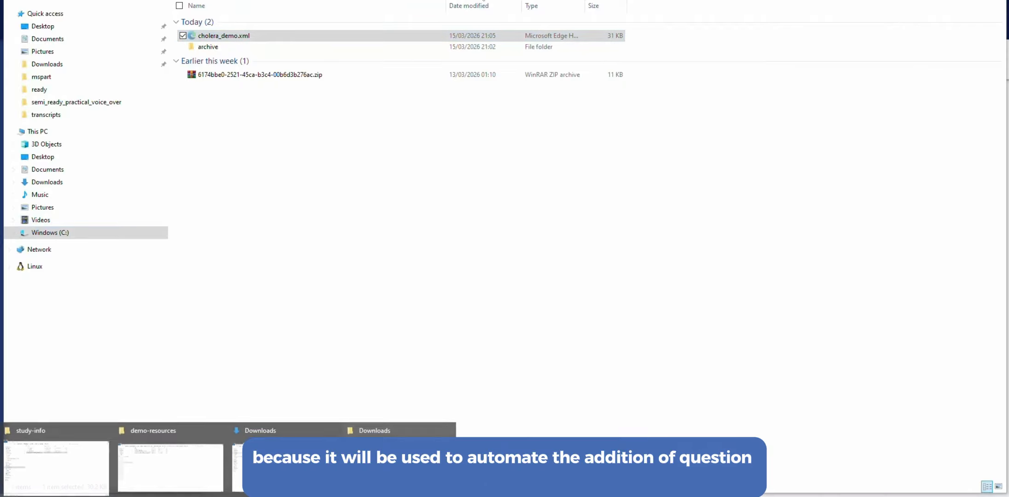
left_click(185, 475)
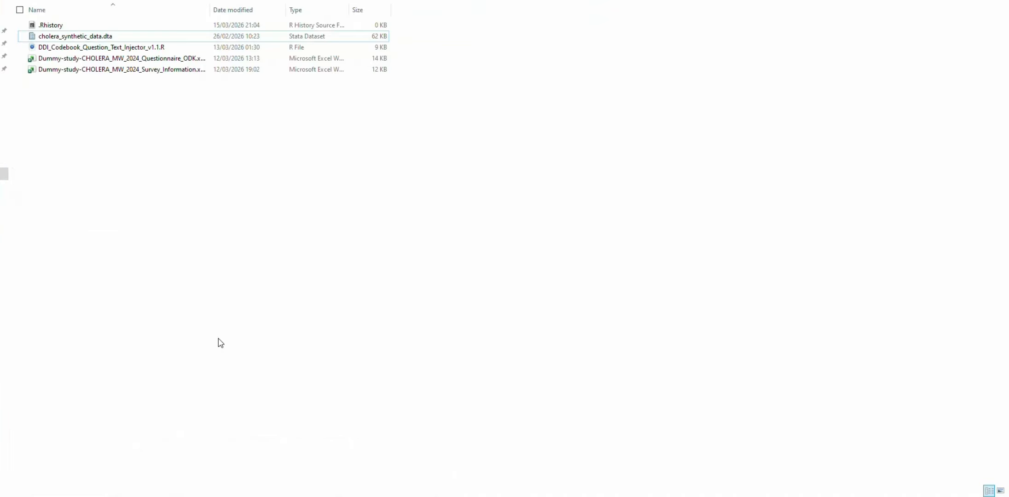
key("ctrl+v")
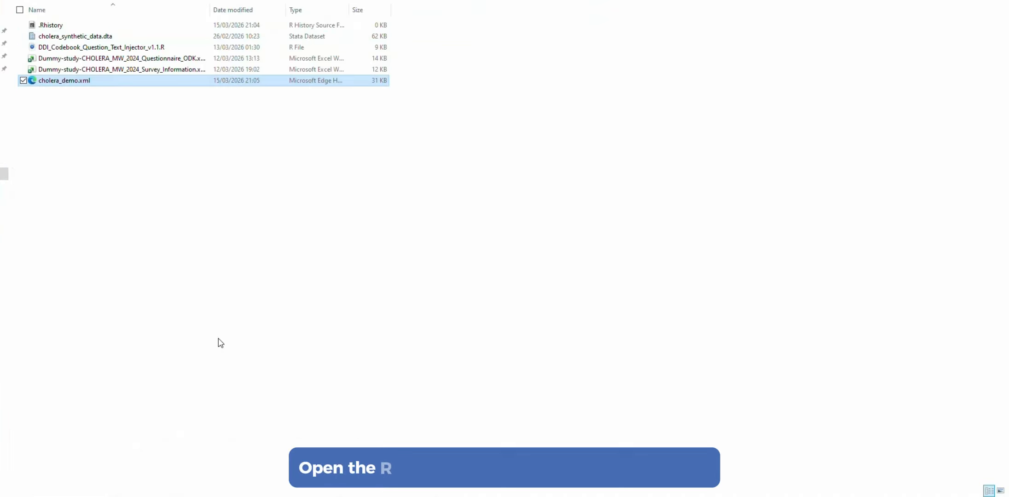
Open DDI_Codebook_Question_Text_Injector_v1.1.R in RStudio and highlight the input file name cholera_demo.xml in the read_xml call
left_click(159, 50)
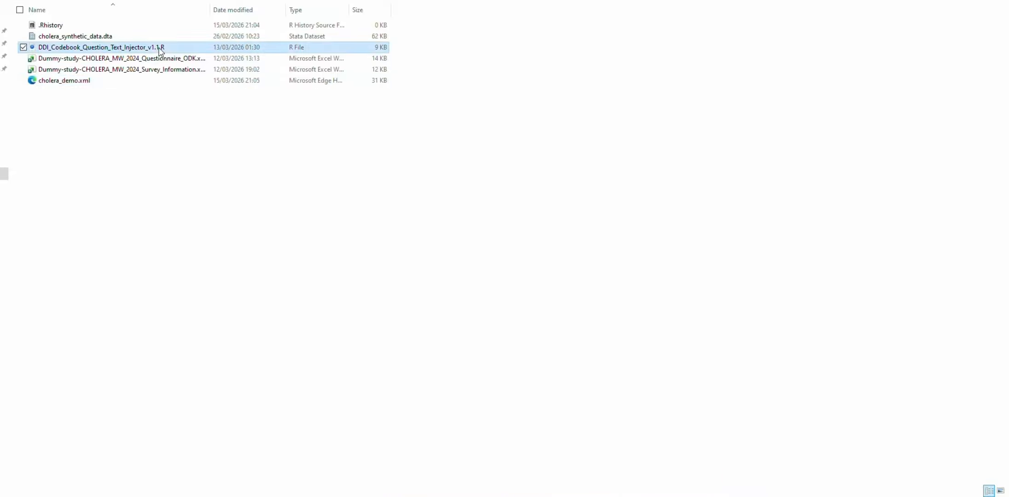
double_click(159, 51)
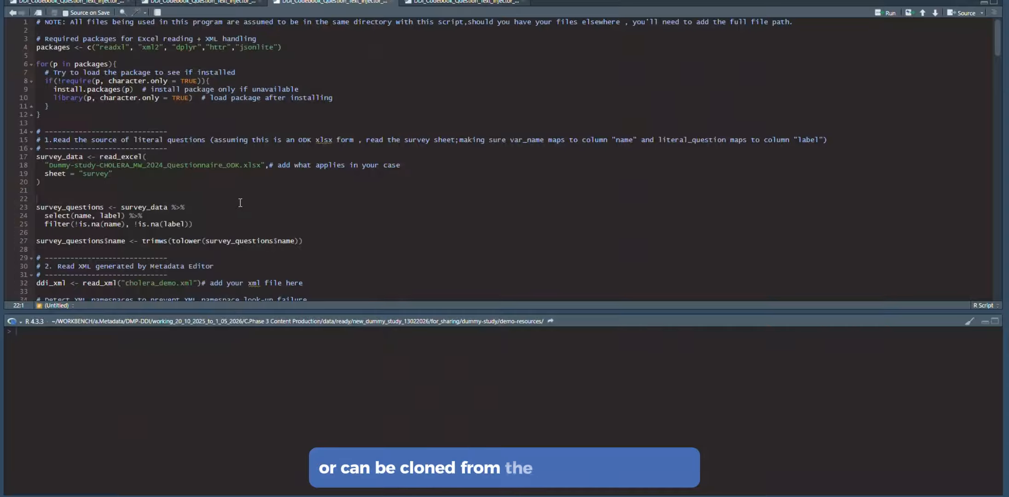
scroll(238, 204, "down", 4)
left_click(126, 189)
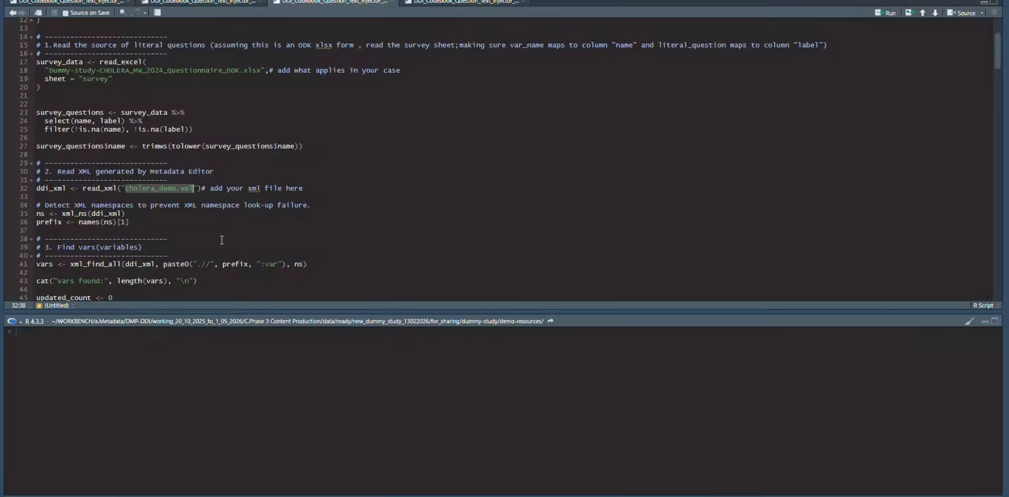
Review the variable-matching loop and highlight the output file name cholera_demo_filled.xml in the section 5 write_xml call
scroll(221, 240, "down", 13)
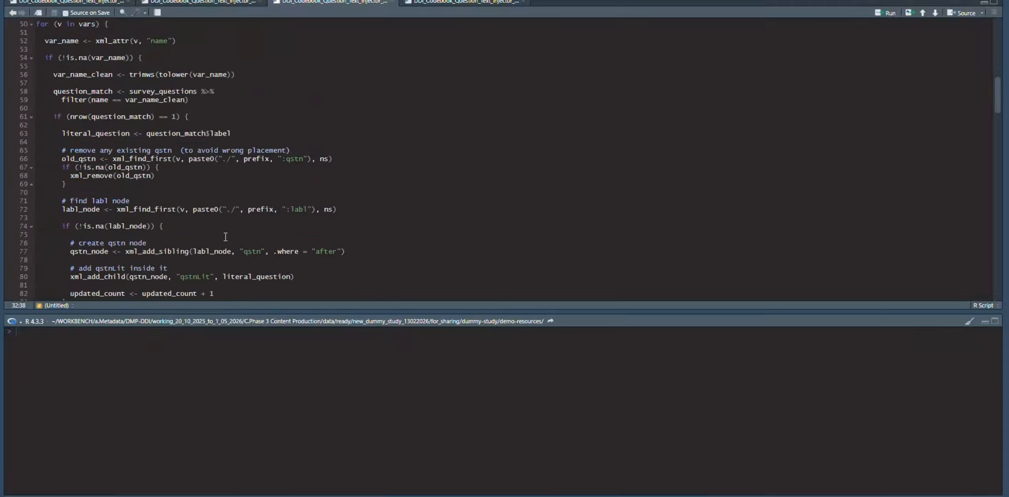
scroll(225, 237, "down", 7)
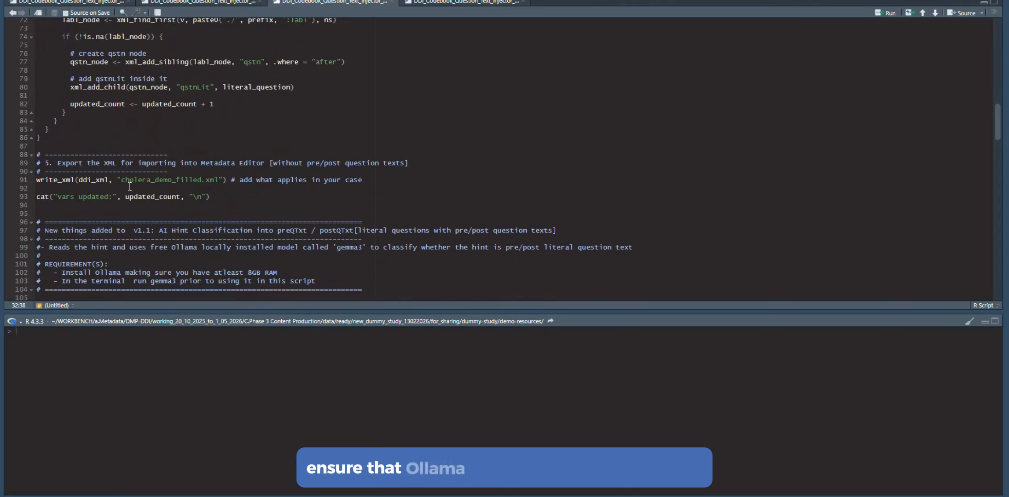
left_click_drag(121, 180, 219, 179)
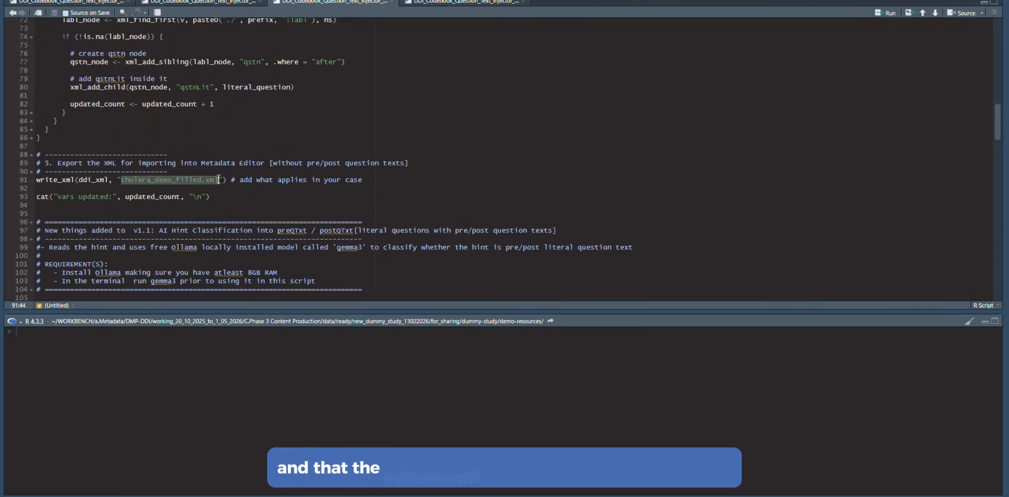
Examine the Ollama gemma3 hint classification code and the preQTxt/postQTxt injection loop through the end of the script
scroll(236, 220, "down", 5)
scroll(237, 220, "down", 4)
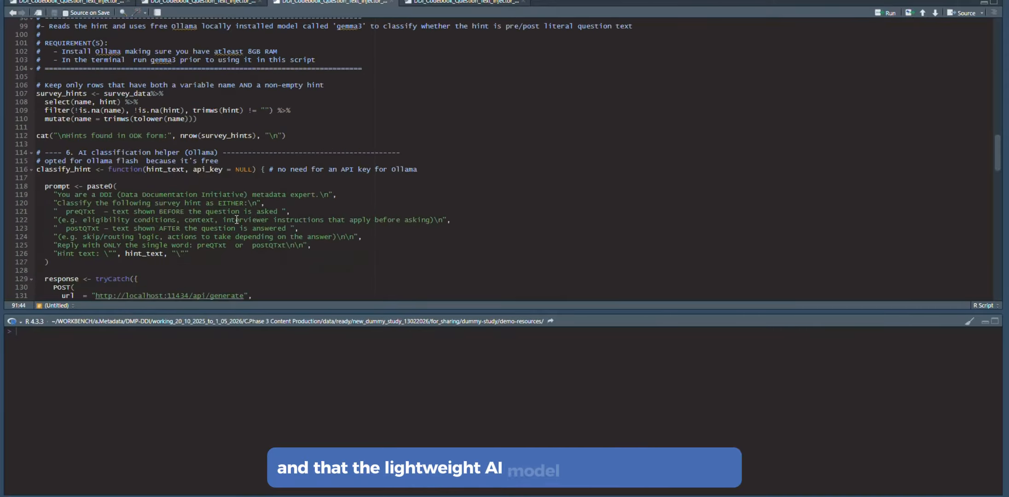
scroll(237, 221, "down", 3)
scroll(238, 220, "down", 7)
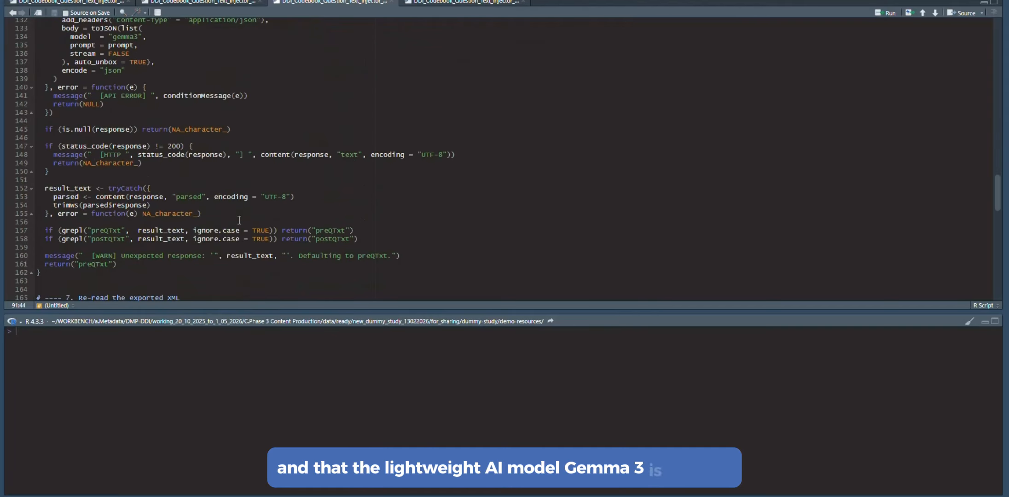
scroll(239, 220, "down", 11)
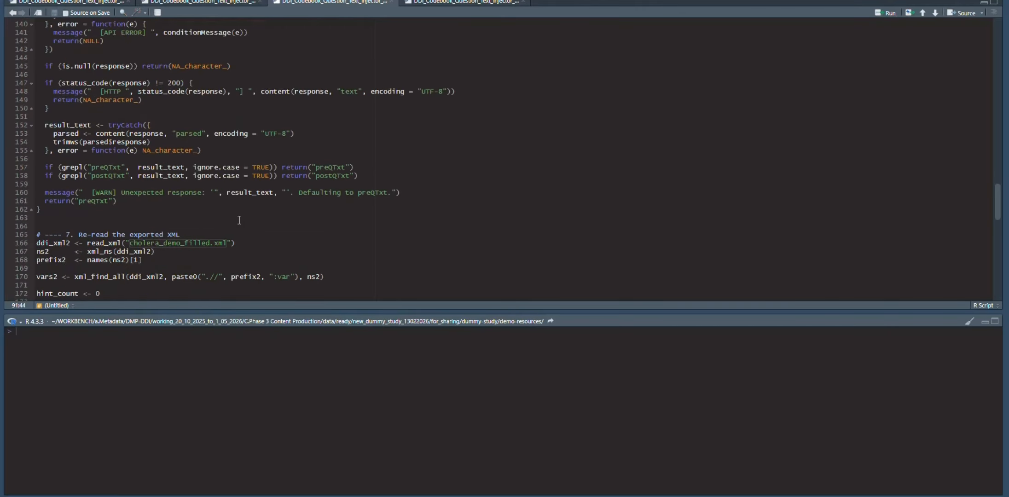
scroll(239, 220, "down", 13)
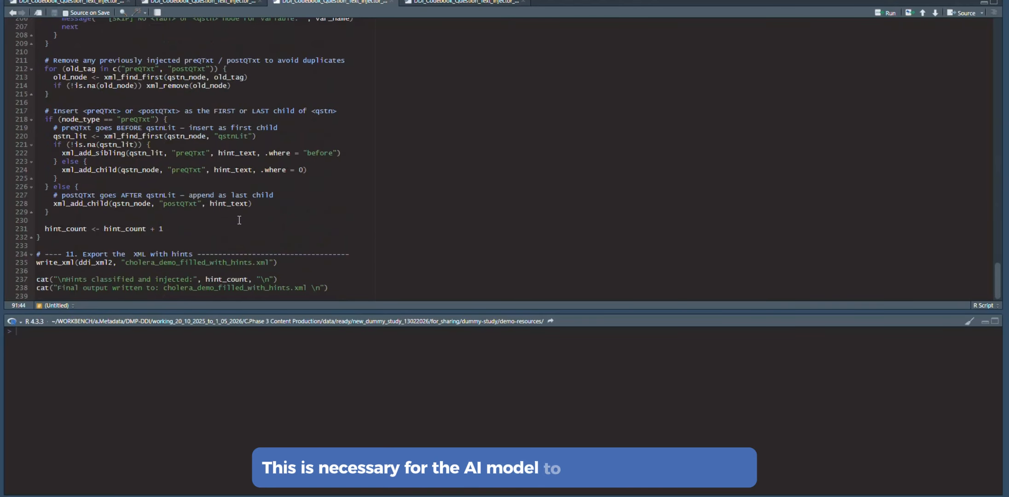
scroll(239, 220, "up", 2)
scroll(238, 220, "down", 2)
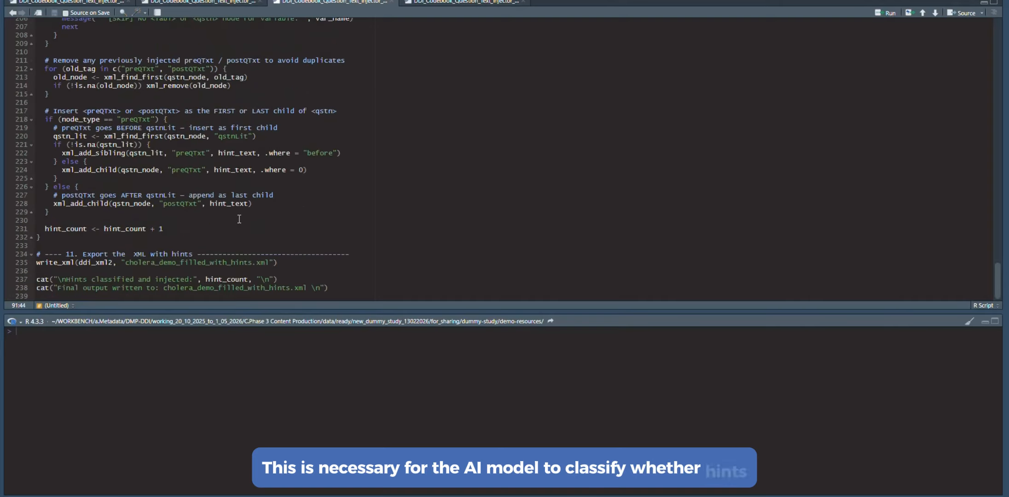
Highlight the output name cholera_demo_filled_with_hints.xml in the section 11 export call and in the final output message
left_click(128, 263)
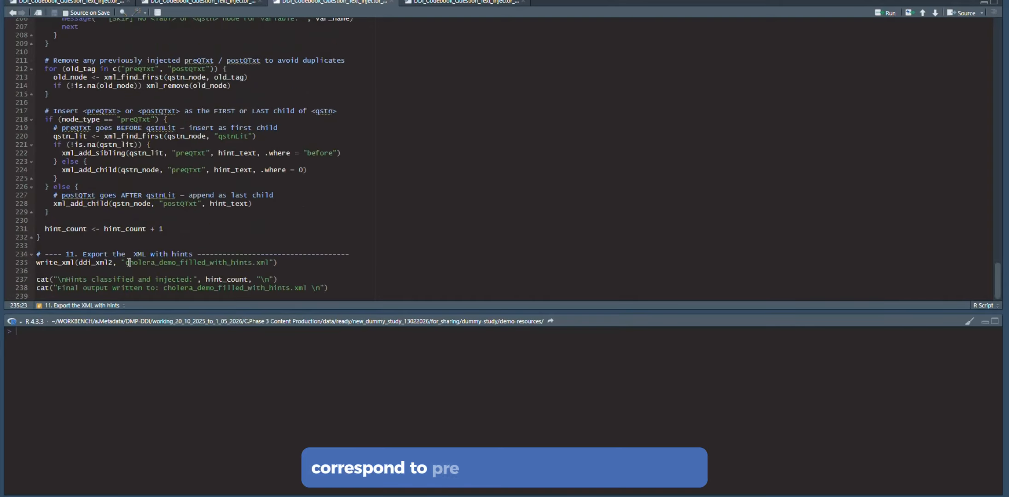
left_click_drag(132, 262, 277, 262)
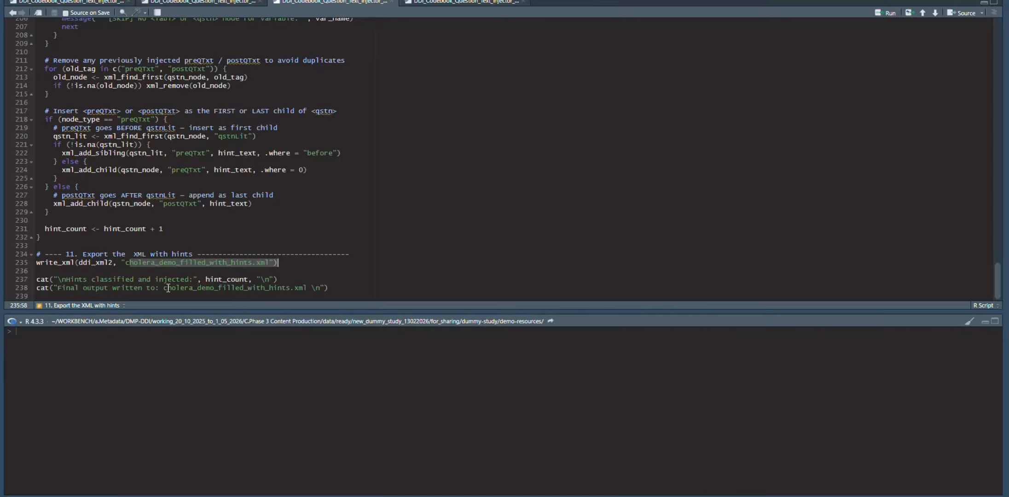
left_click_drag(165, 288, 190, 289)
left_click_drag(286, 291, 303, 289)
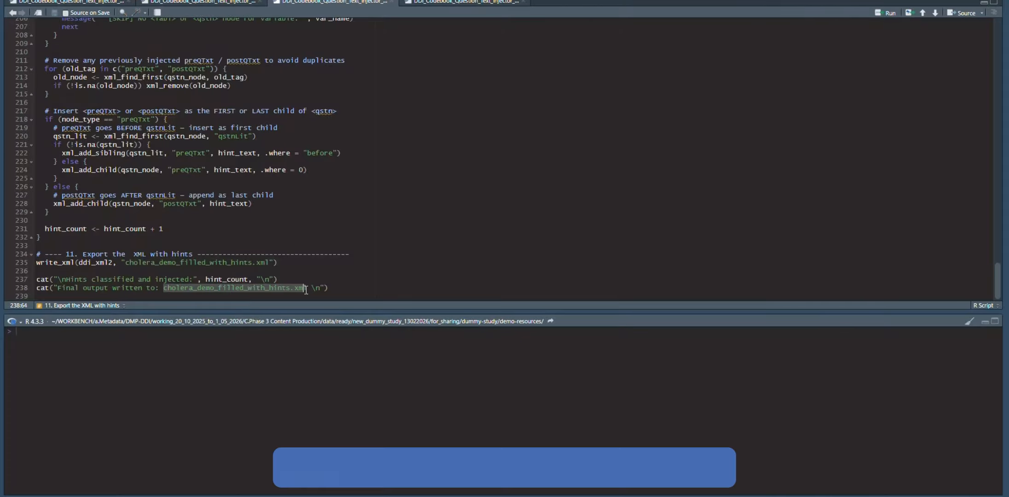
left_click(214, 245)
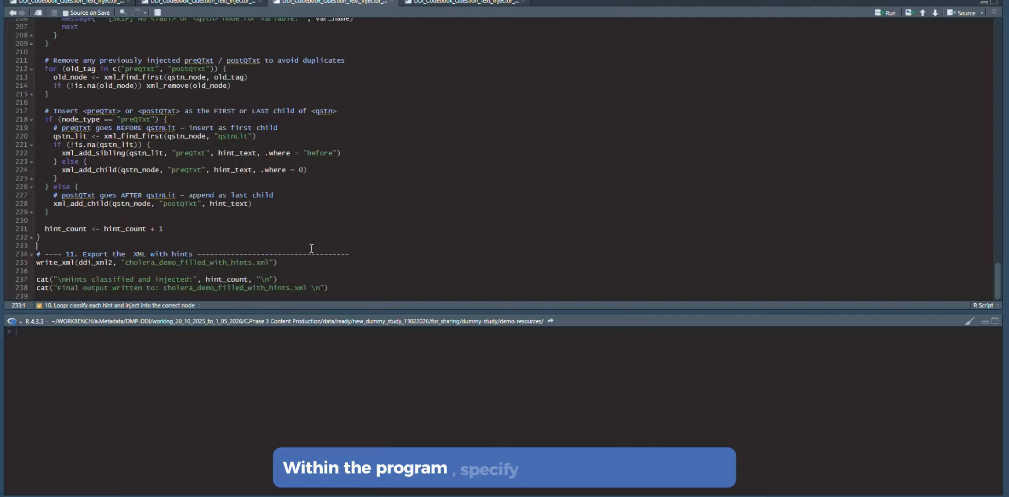
Select the entire question text injector script and run it
scroll(311, 249, "up", 5)
scroll(311, 248, "down", 5)
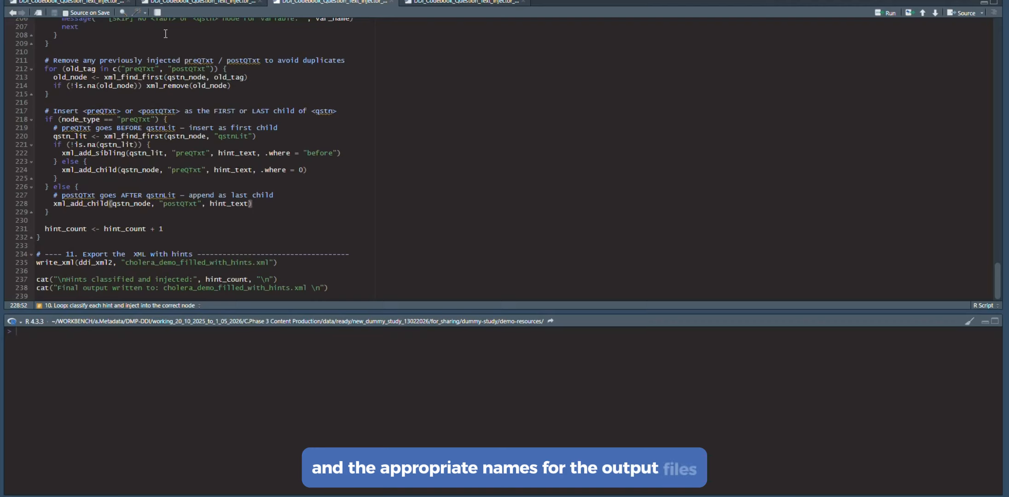
key("ctrl+a")
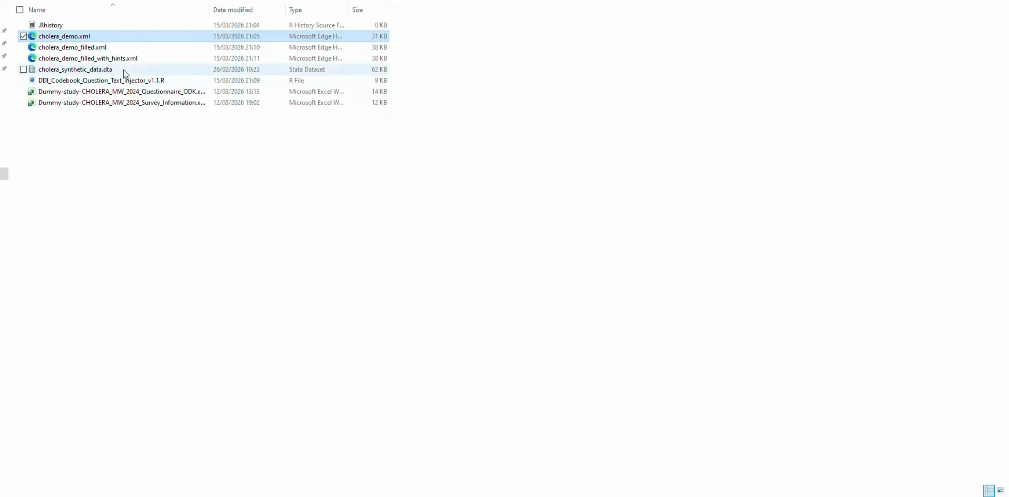
Switch to the demo-resources folder and select the output files cholera_demo_filled.xml and cholera_demo_filled_with_hints.xml
left_click(125, 59)
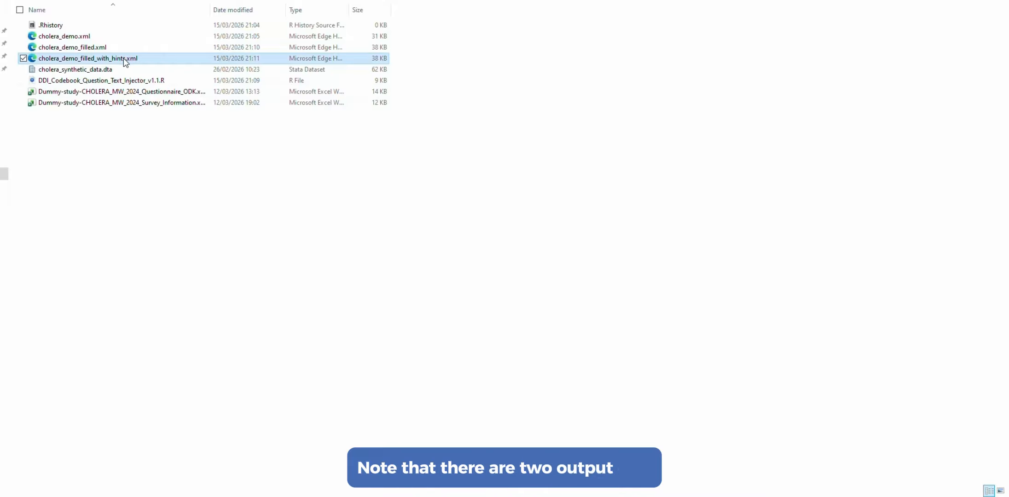
key("F2")
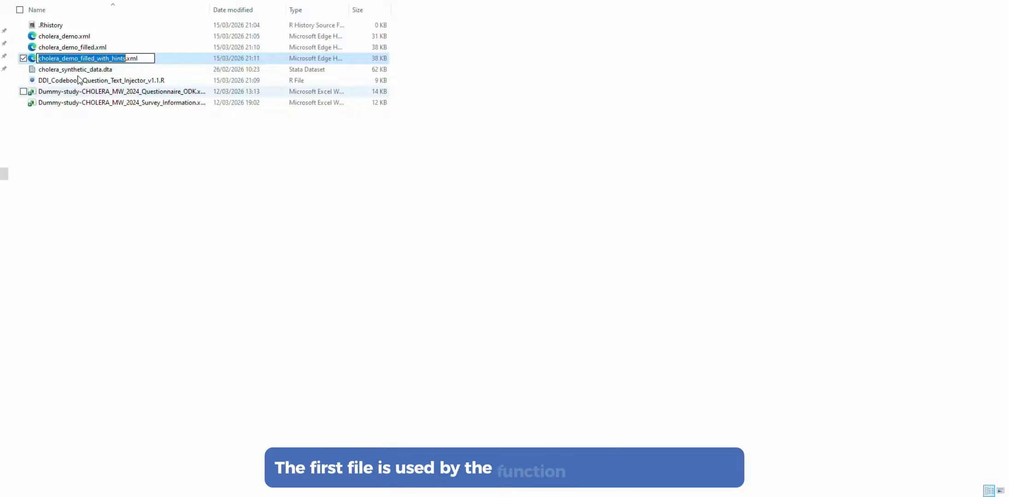
left_click(97, 48)
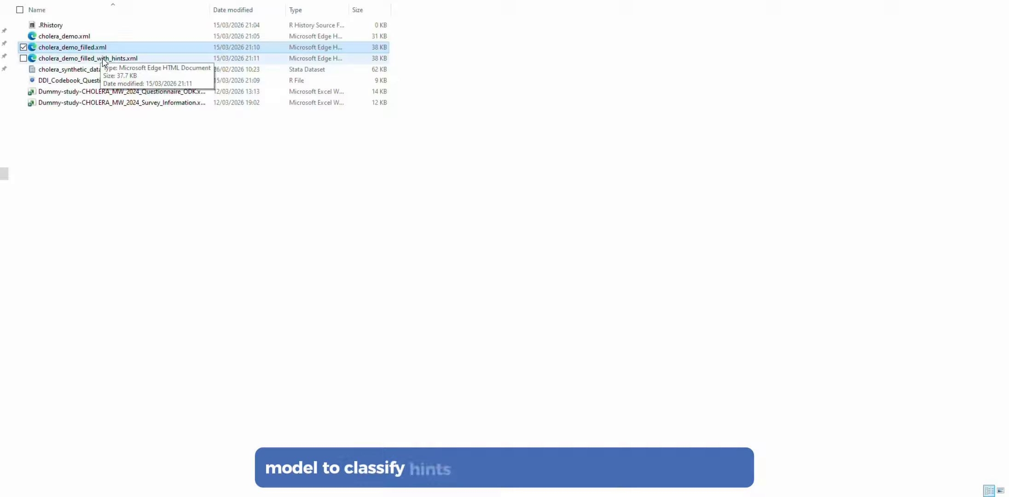
left_click(103, 59, "ctrl")
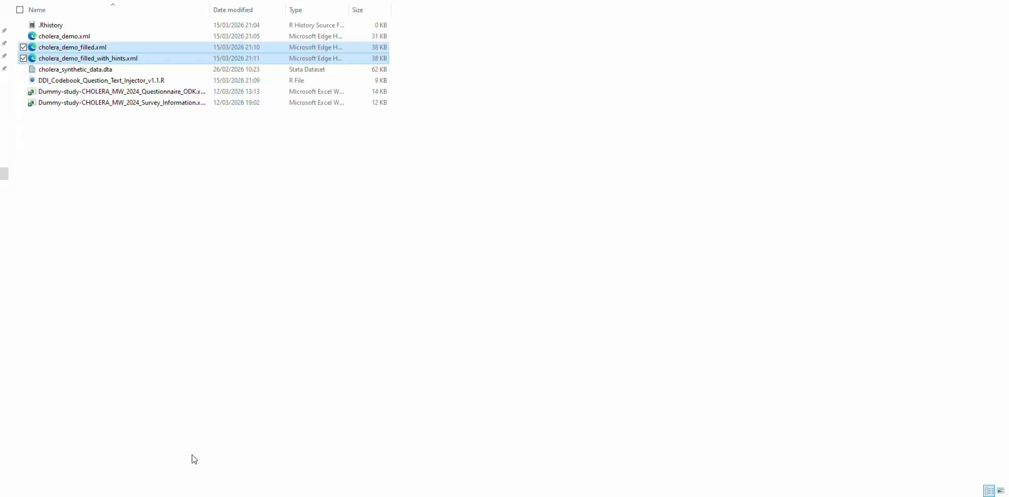
Return to the demo-resources folder and select all of its files
mouse_move(295, 496)
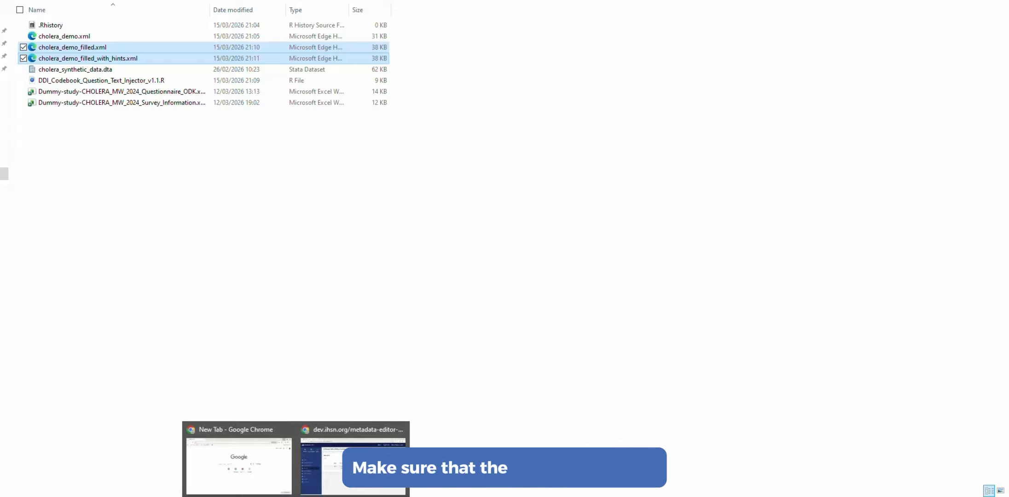
left_click(344, 284)
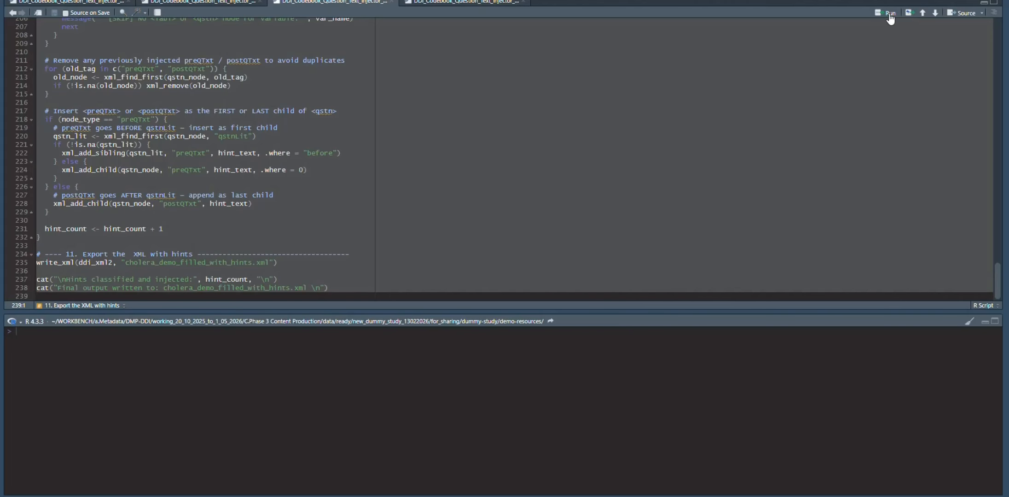
left_click(890, 17)
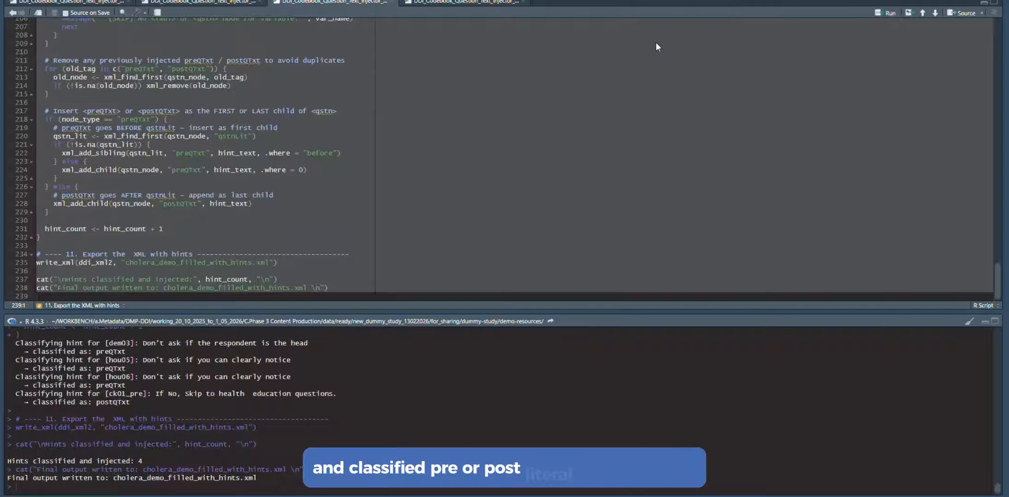
mouse_move(192, 491)
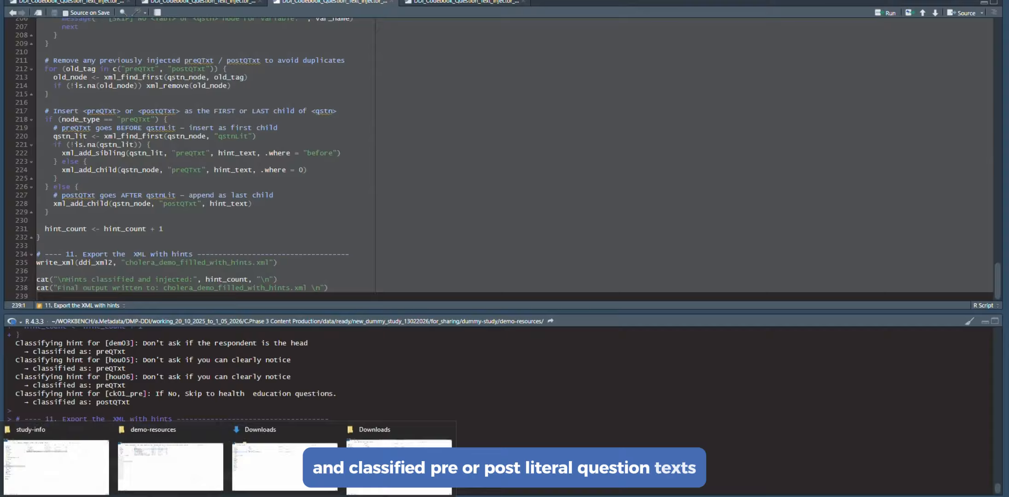
left_click(176, 464)
key("ctrl+a")
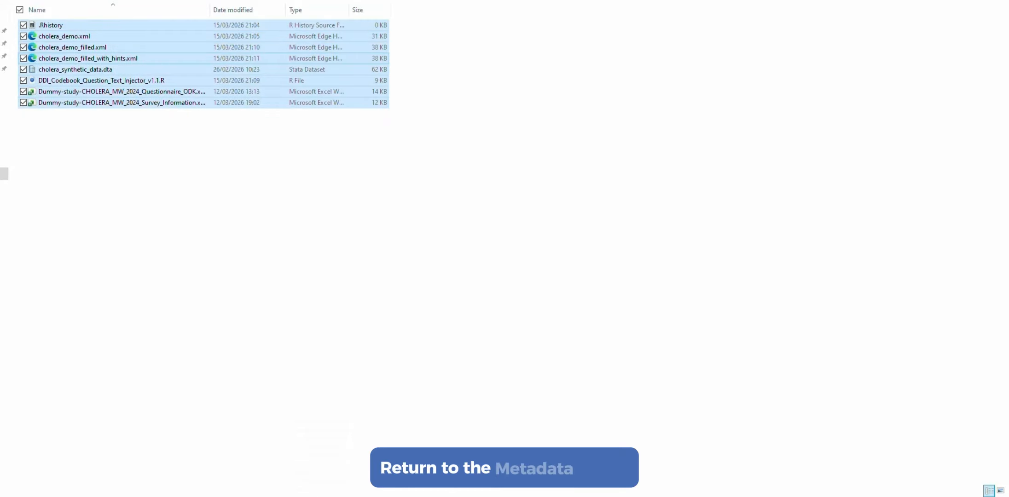
Switch to the Metadata Editor, import cholera_demo_filled_with_hints.xml with only File description, Variable documentation and Variable questions included, and save the project
mouse_move(374, 495)
left_click(373, 465)
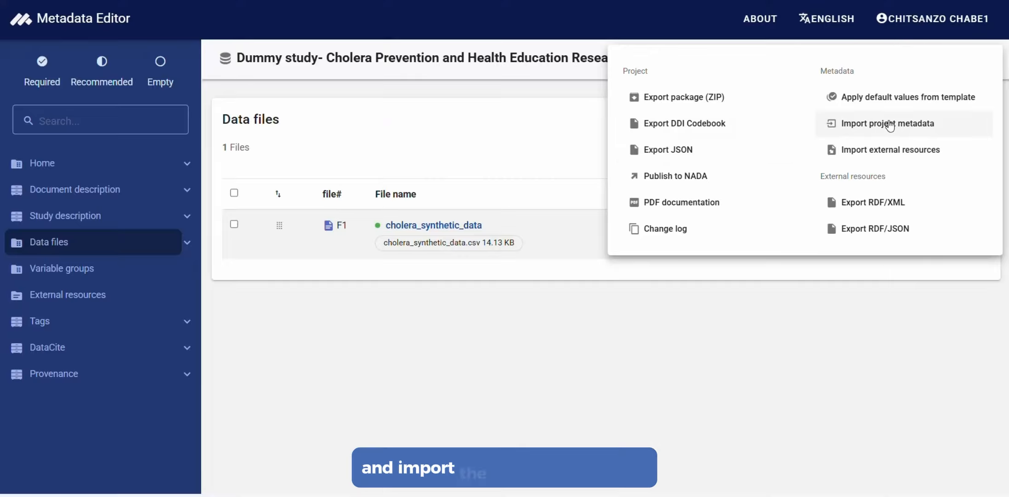
left_click(889, 124)
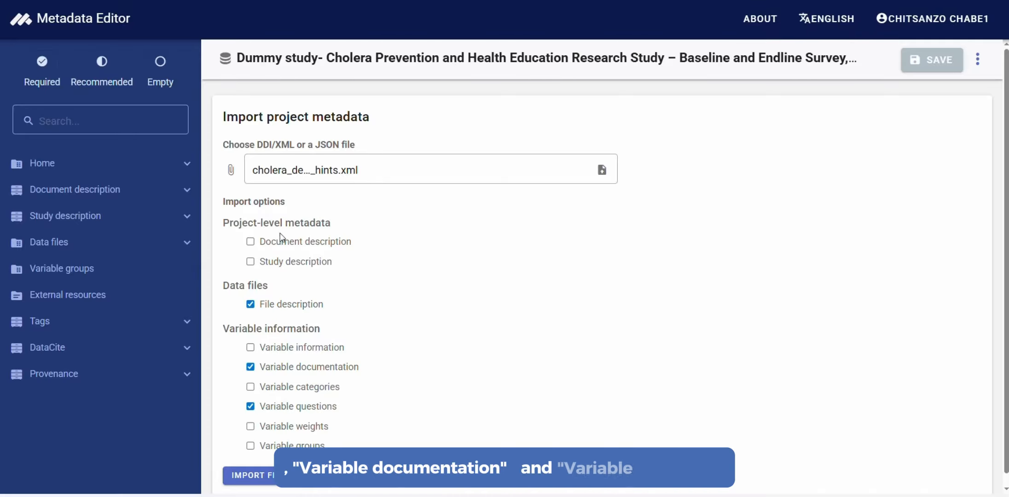
scroll(331, 253, "down", 1)
left_click(258, 475)
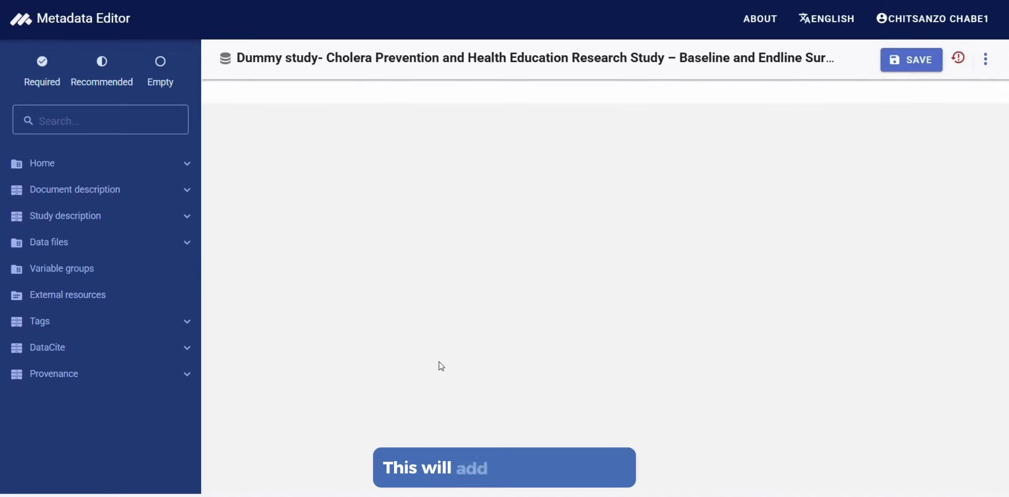
left_click(915, 59)
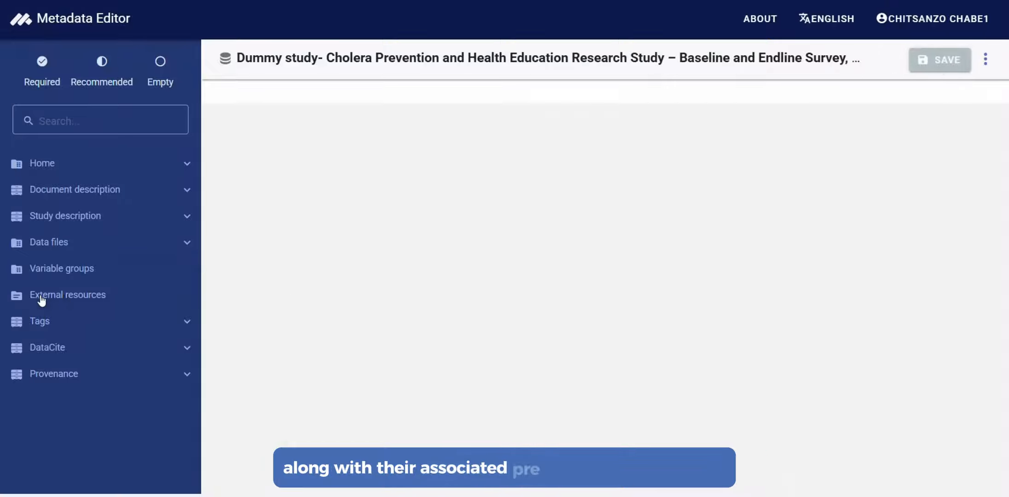
Open the variables of cholera_synthetic_data and check the literal question text in the documentation of variable id03
left_click(53, 249)
left_click(78, 296)
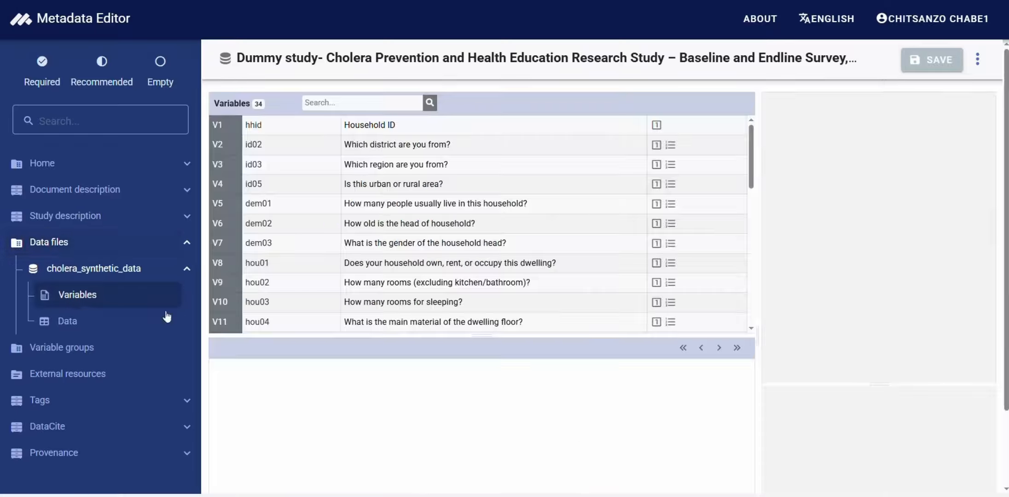
left_click(409, 164)
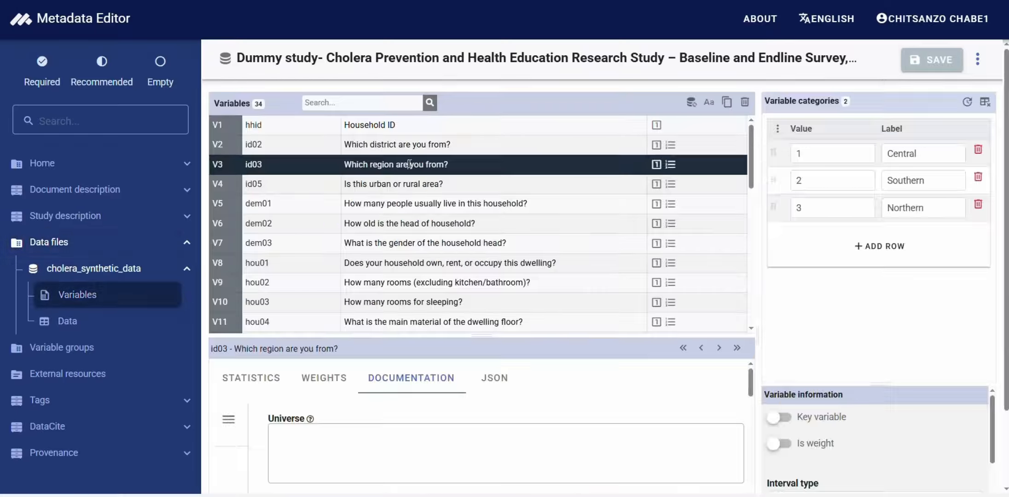
scroll(414, 221, "down", 2)
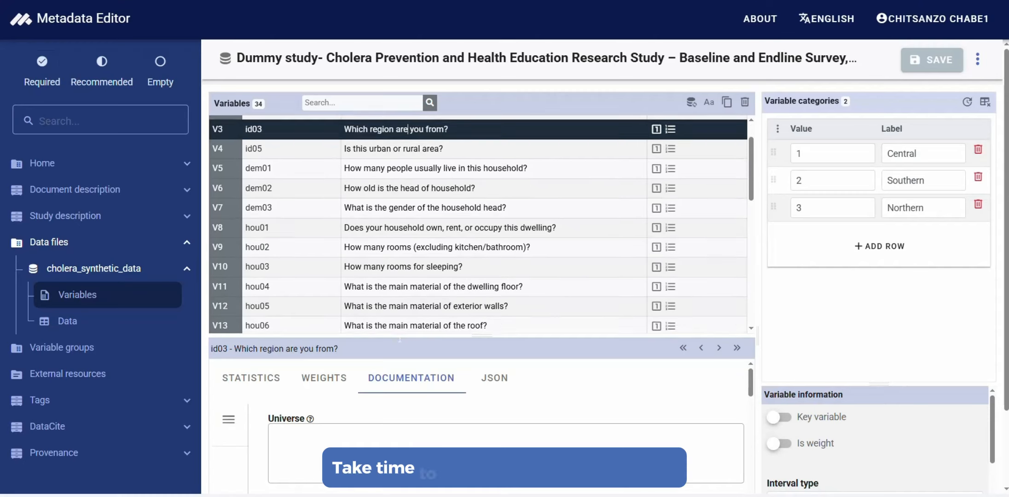
scroll(479, 428, "down", 5)
scroll(506, 426, "down", 6)
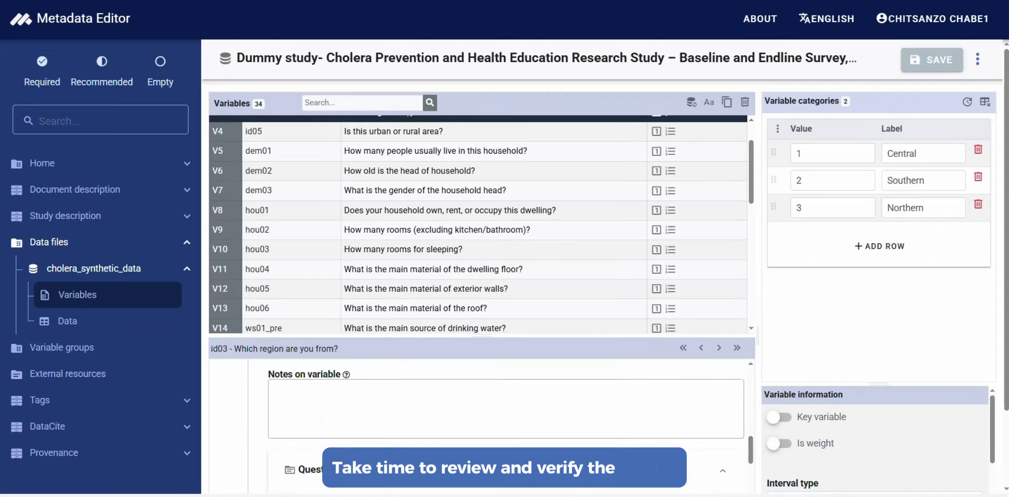
scroll(460, 428, "down", 2)
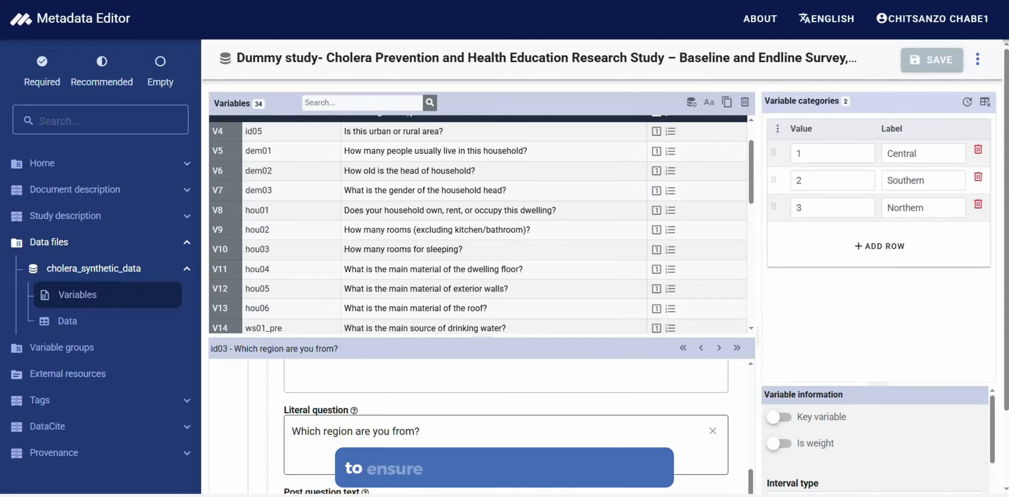
left_click_drag(420, 431, 270, 417)
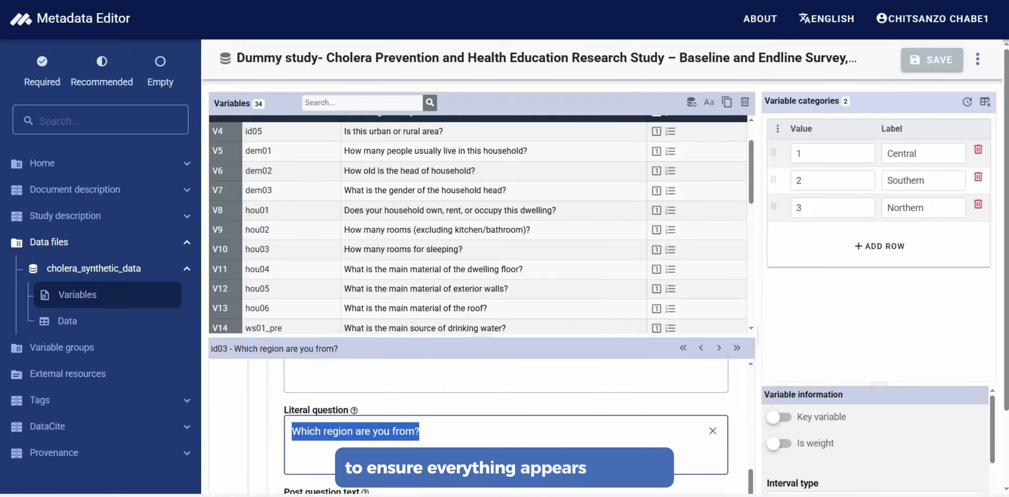
Review the categories and frequencies of the housing variables hou05, hou01 and hou04
left_click(388, 152)
scroll(464, 491, "down", 4)
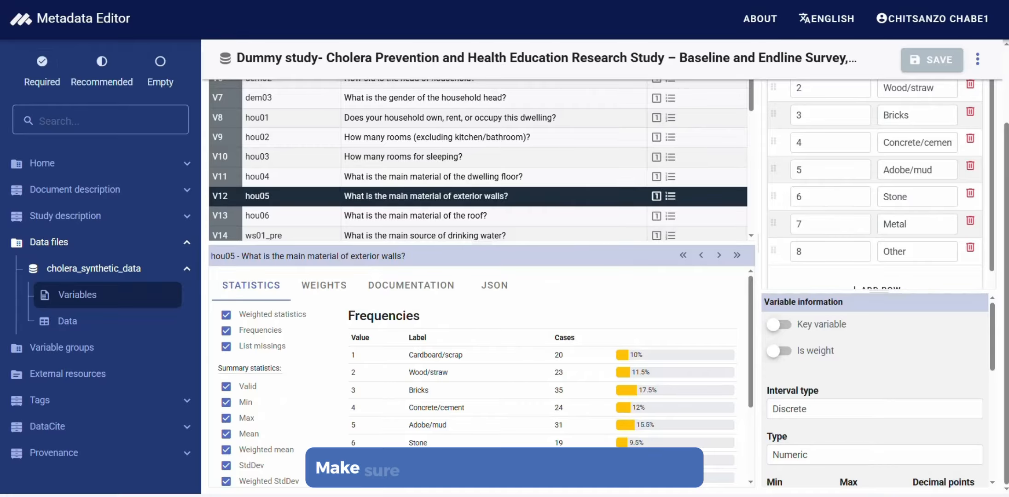
left_click(328, 122)
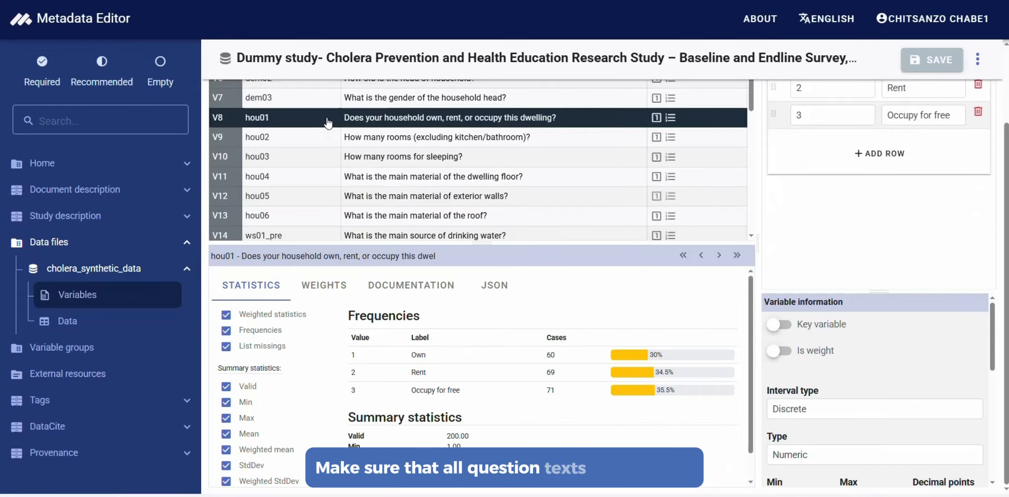
left_click(418, 176)
Select variable hou06 and examine the pre-question text and other question fields in its documentation
left_click(415, 215)
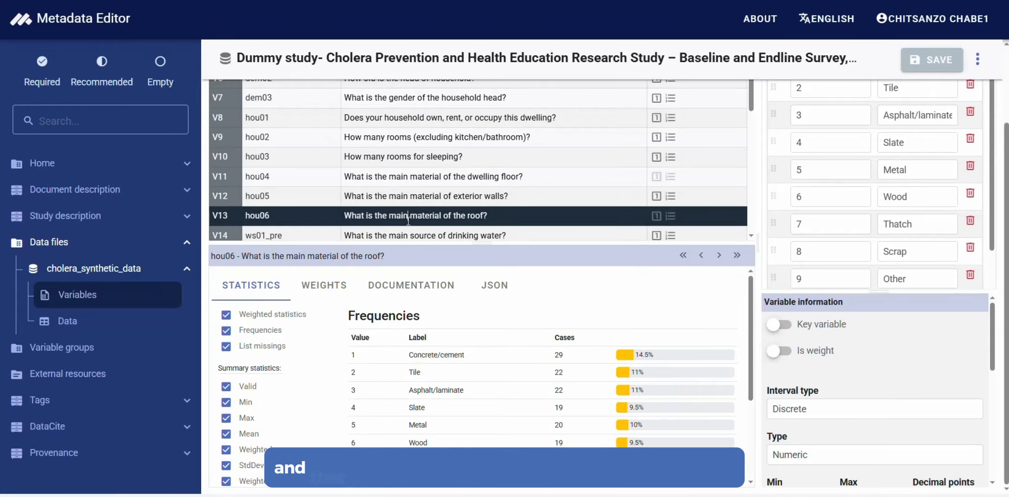
scroll(414, 184, "down", 5)
left_click(408, 295)
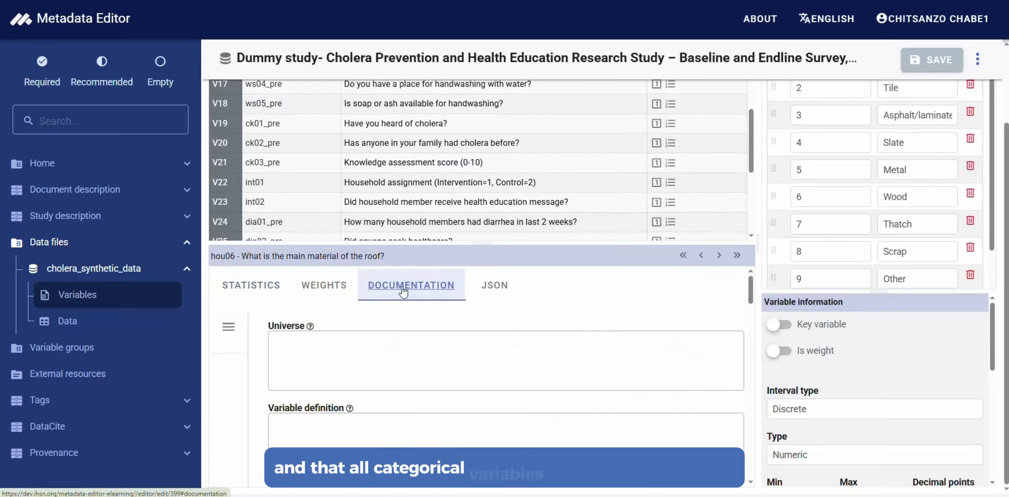
scroll(405, 286, "down", 5)
scroll(373, 396, "up", 6)
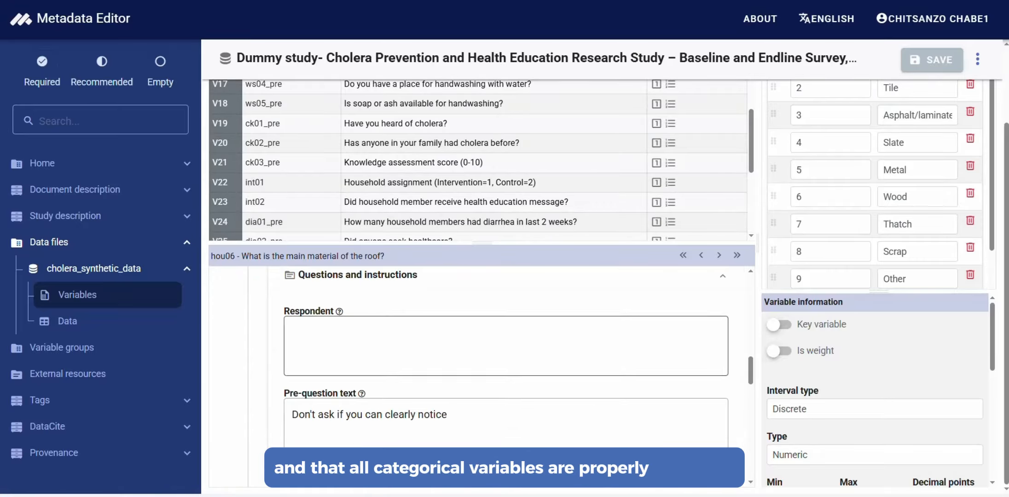
scroll(373, 396, "down", 1)
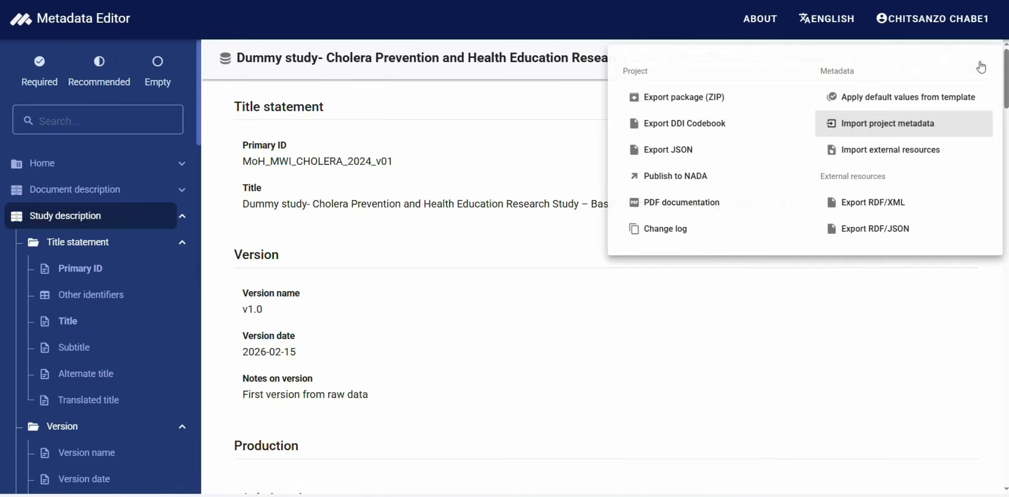
Export the project's DDI Codebook and rename the downloaded XML file as cholera_demo_finl.xml in its folder
left_click(681, 127)
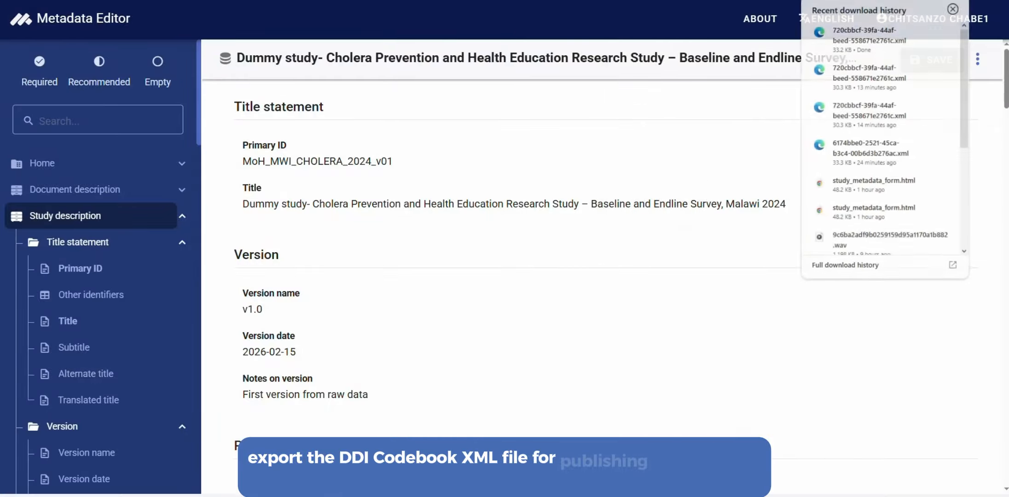
left_click(924, 31)
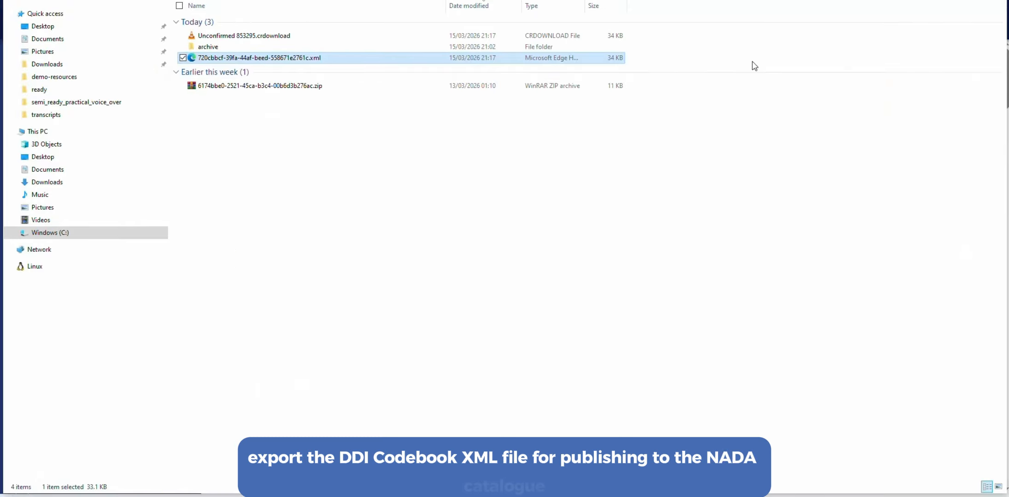
right_click(312, 65)
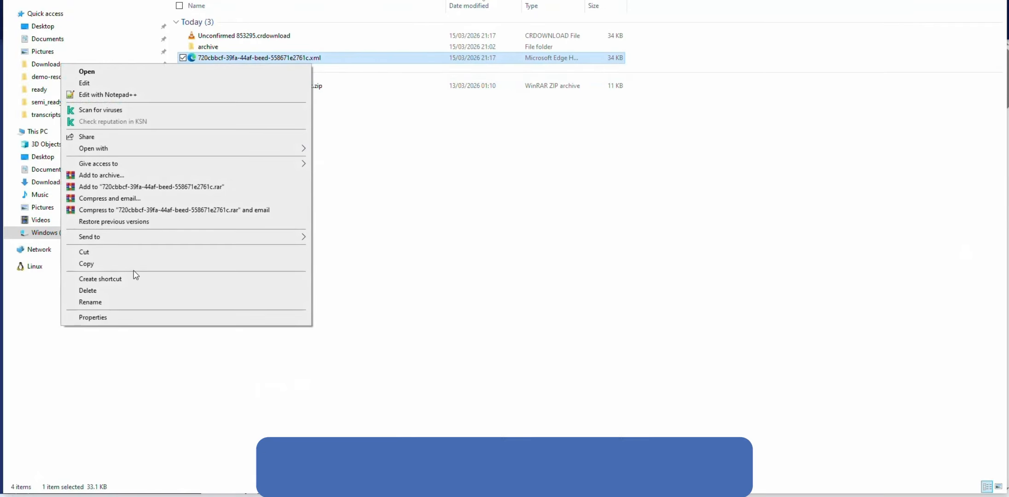
left_click(111, 303)
type("c")
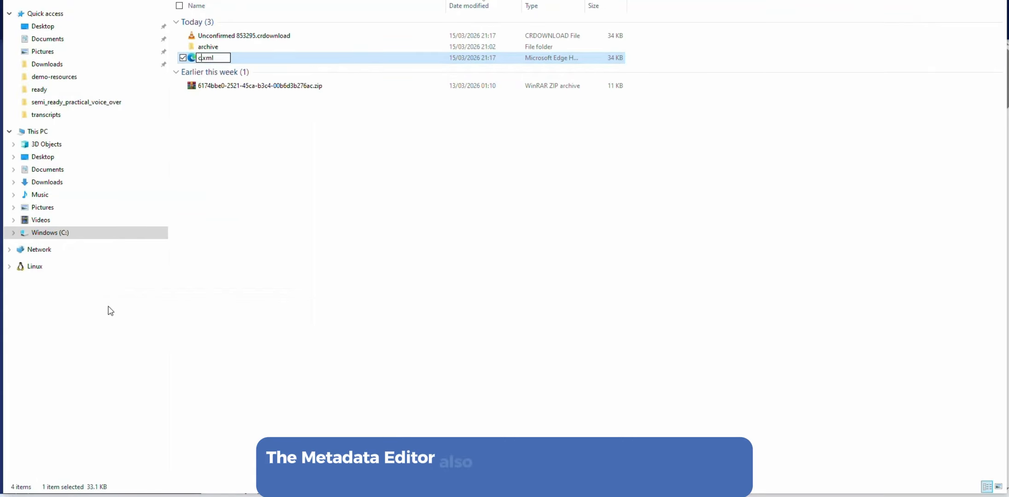
type("holera")
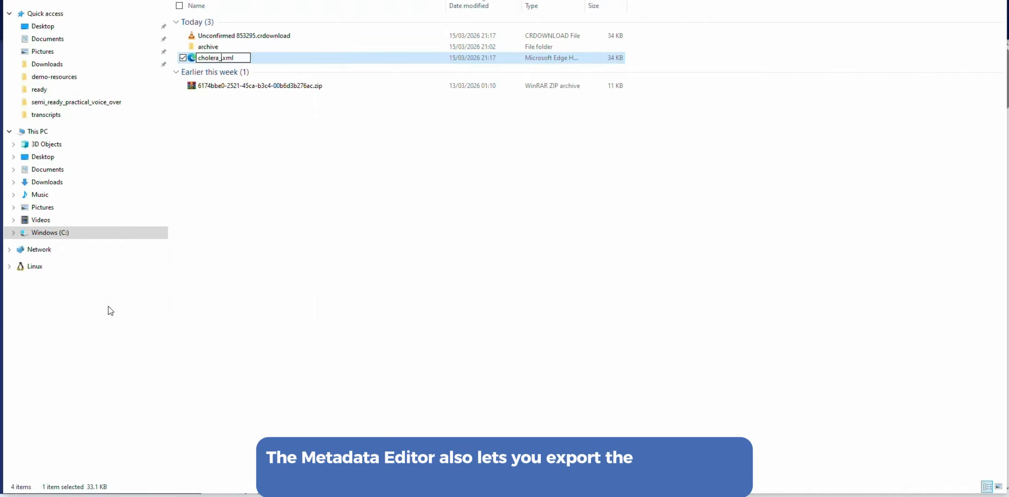
type("_demo")
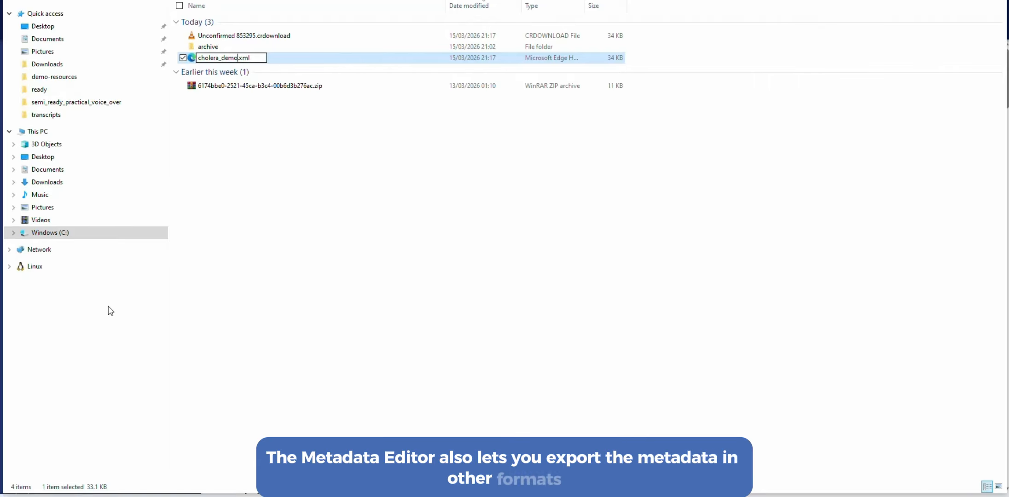
type("_finl")
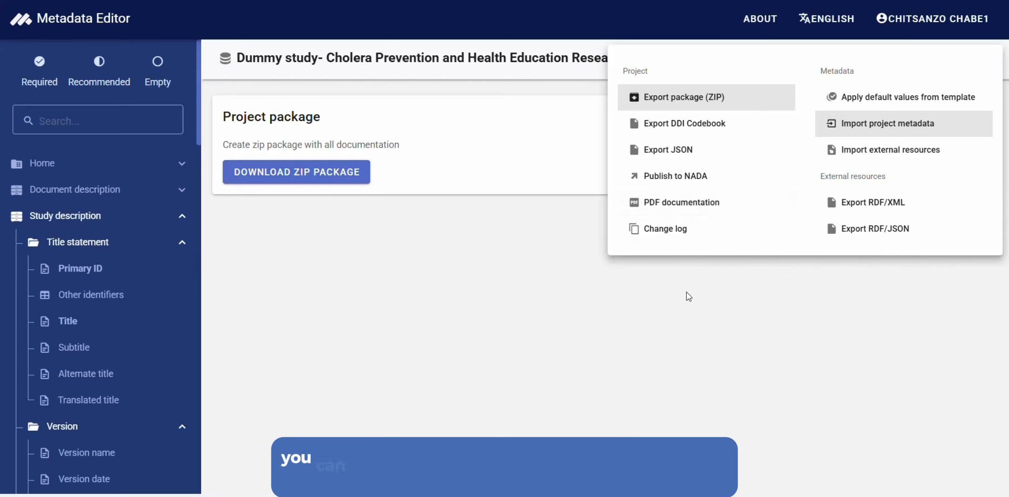
Generate the project's PDF documentation with the default template and private fields included, and look through its pages
left_click(688, 206)
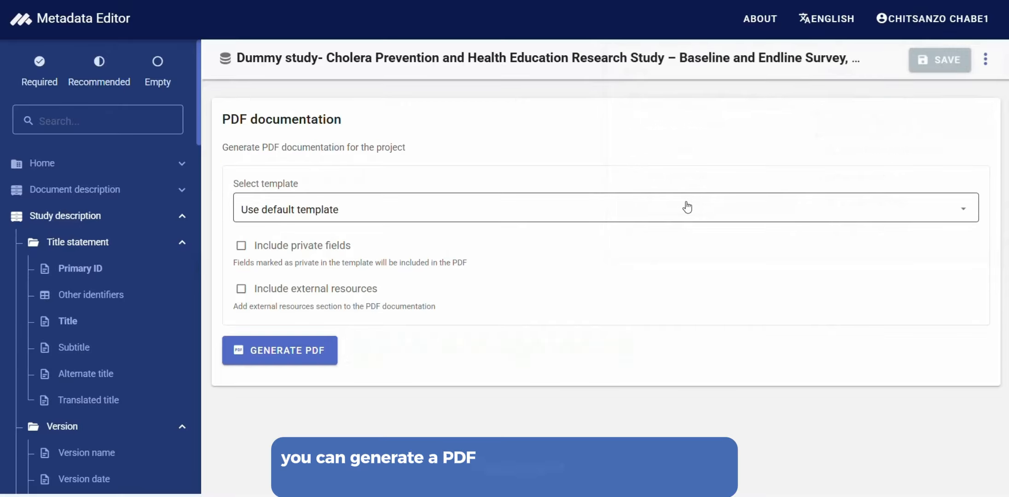
left_click(247, 253)
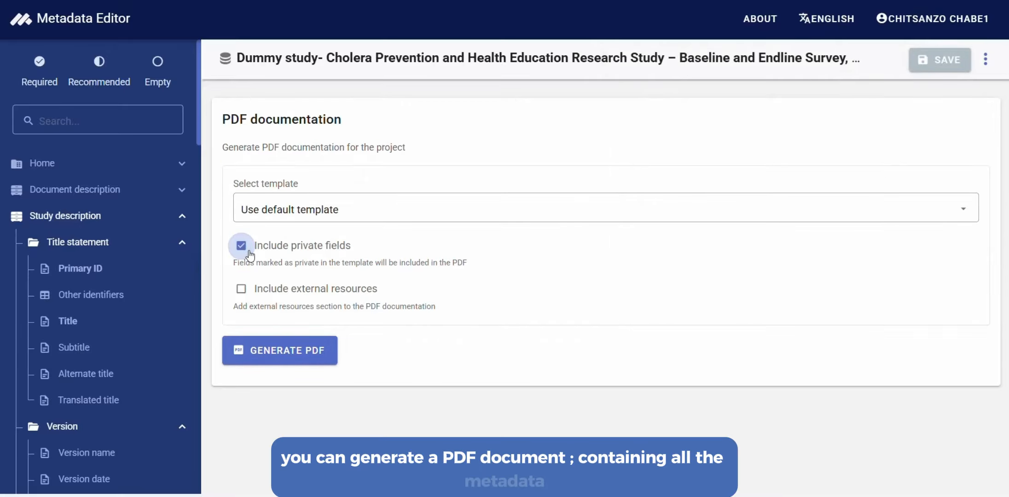
left_click(279, 350)
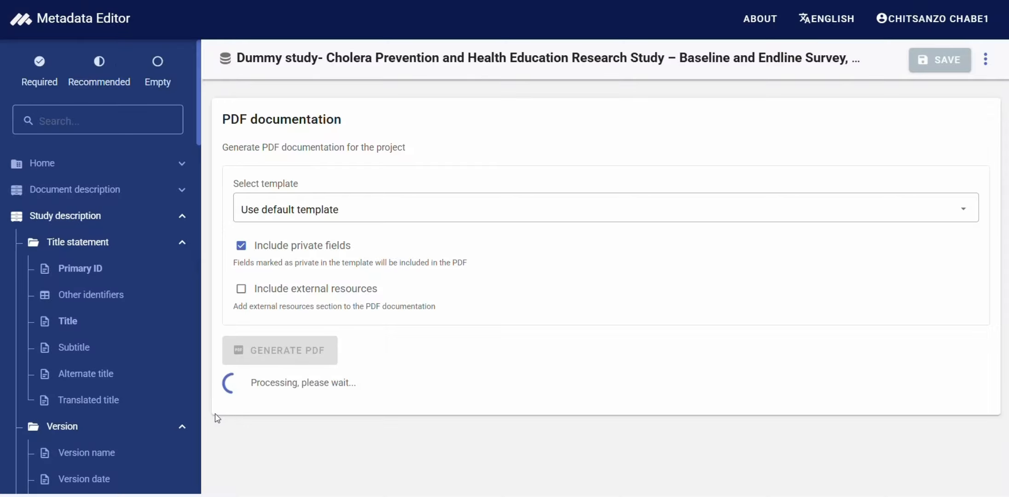
scroll(471, 123, "down", 10)
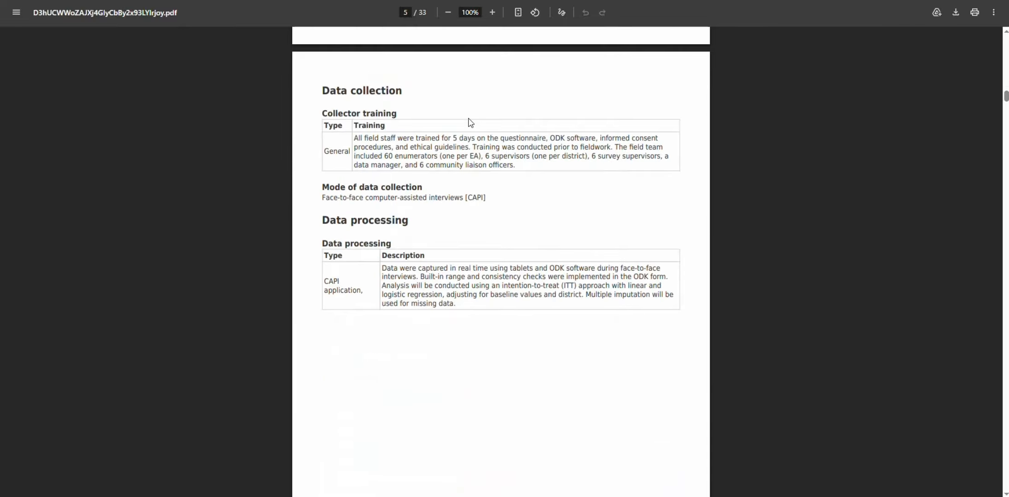
scroll(470, 122, "down", 10)
scroll(470, 122, "down", 15)
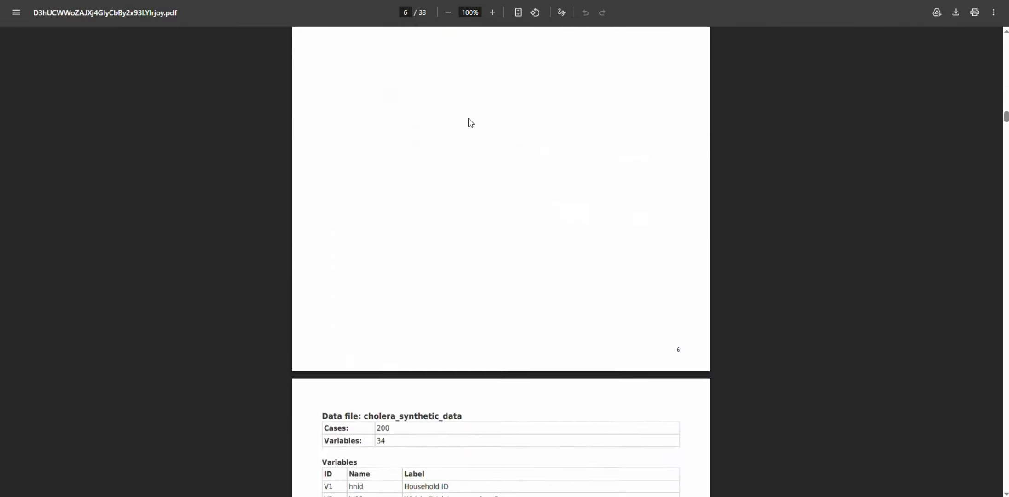